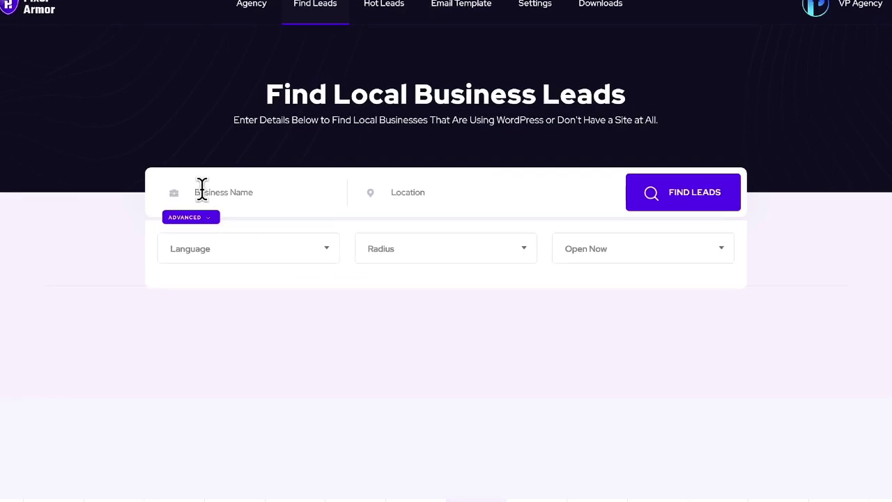
Step: Search for dentist businesses in Butler, PA, USA and scroll through the 20 leads found
click(164, 182)
text(dentist)
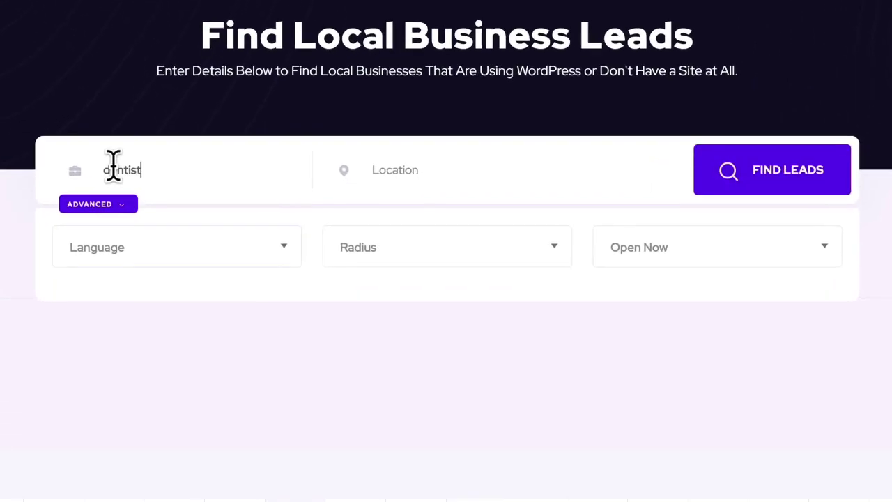
click(382, 171)
text(butler, pa)
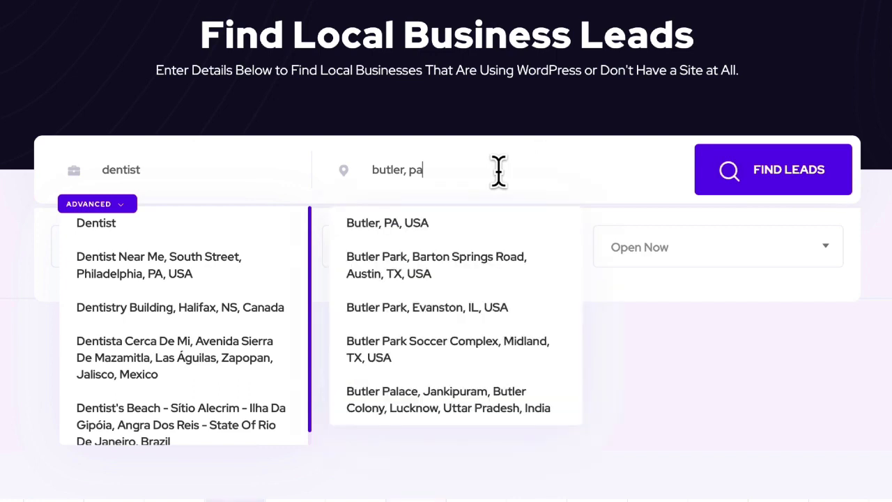
click(453, 228)
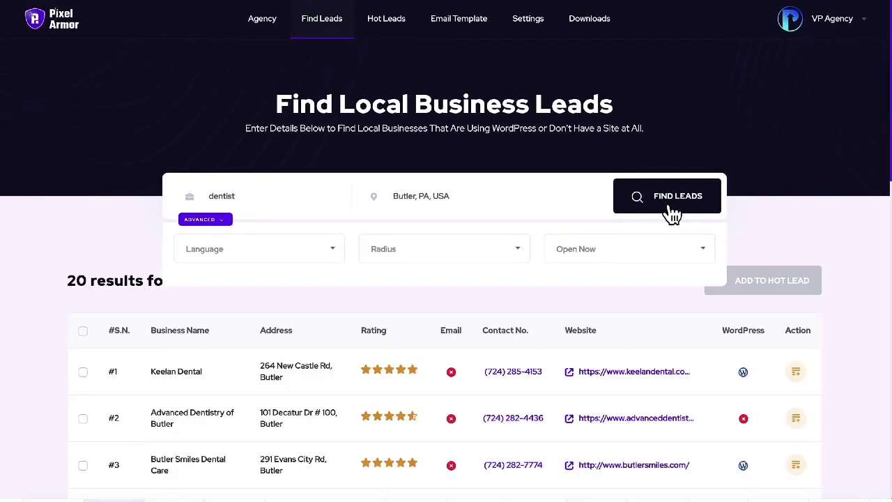
scroll(671, 215, down, 4)
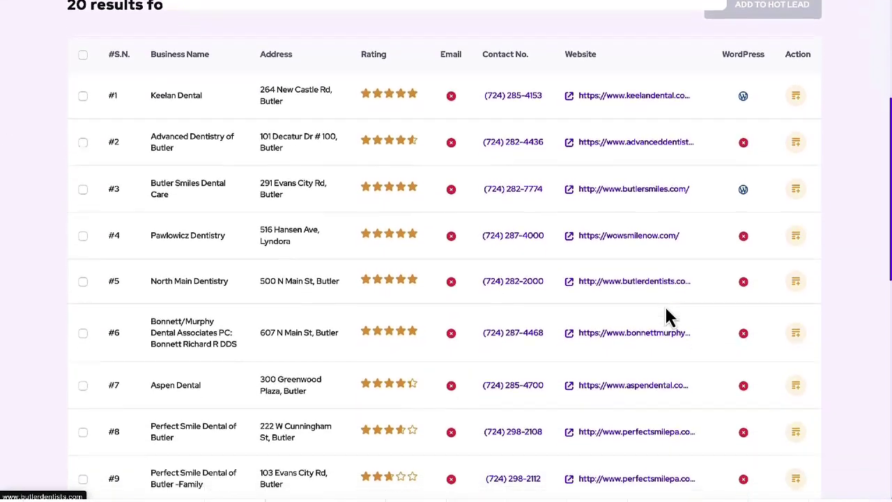
scroll(666, 317, down, 2)
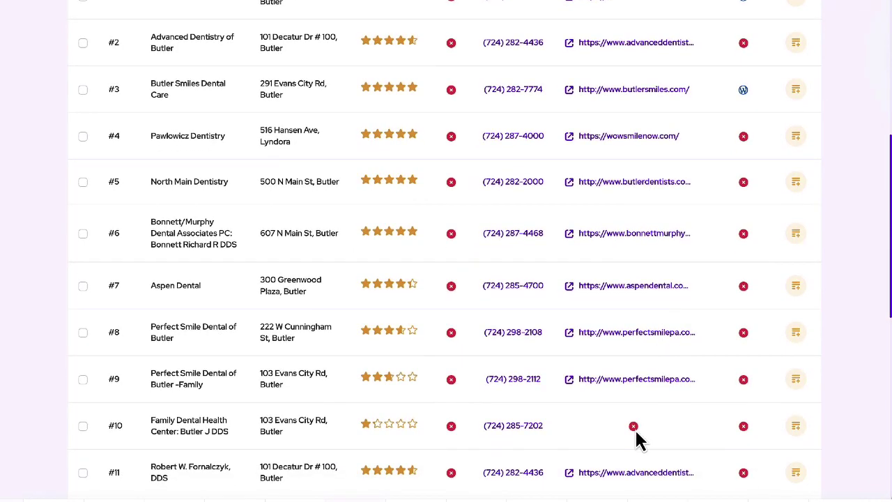
scroll(672, 382, up, 3)
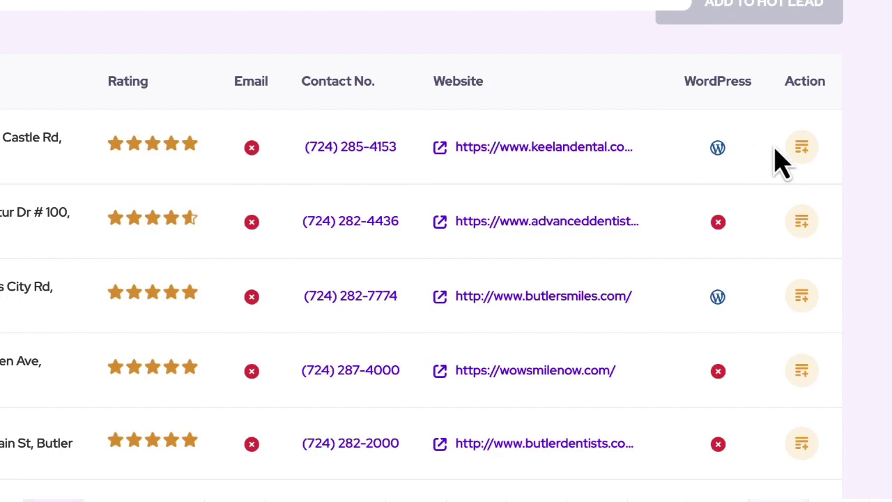
Step: Add Keelan Dental to hot leads in the Dentists folder
click(801, 148)
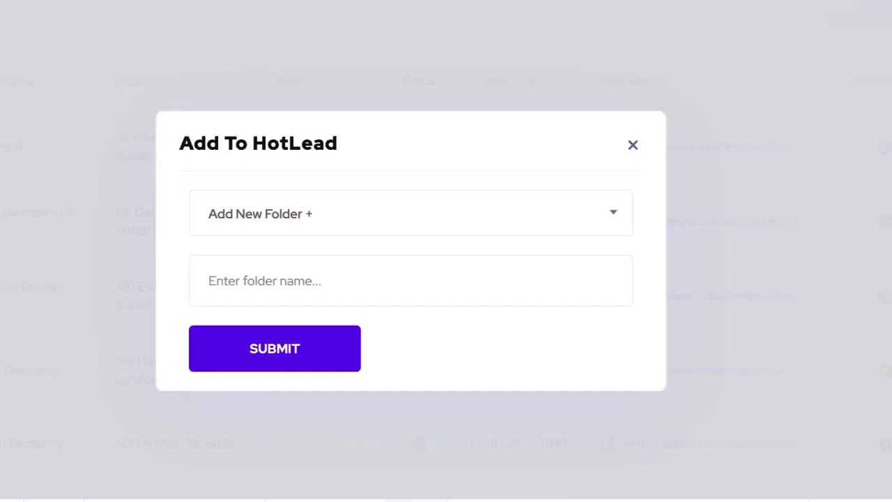
click(388, 237)
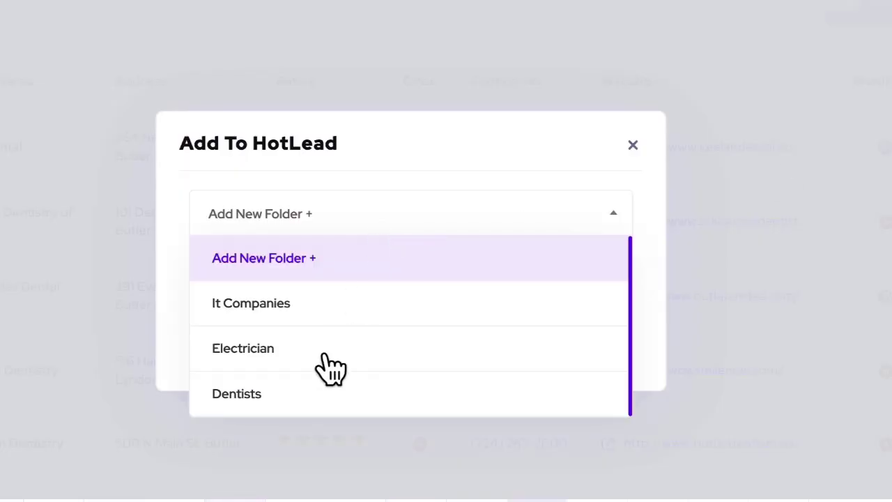
click(292, 403)
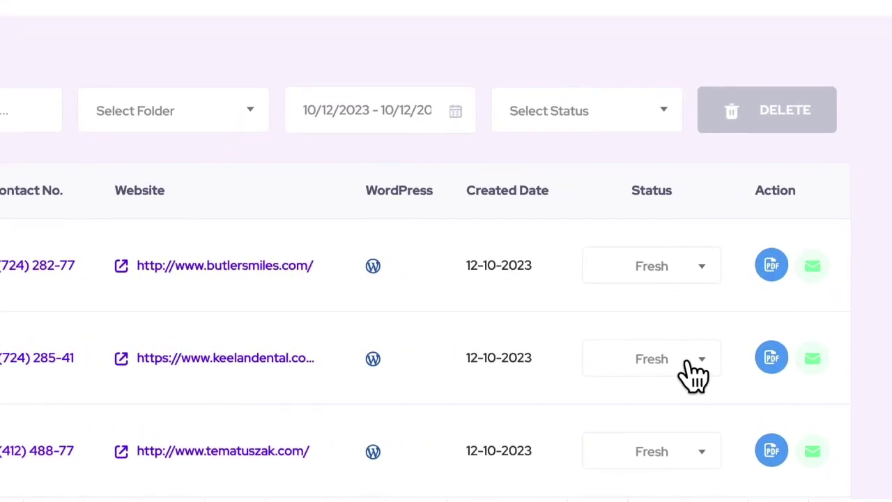
Step: Open and scroll through the keelandental.com security report PDF
click(779, 362)
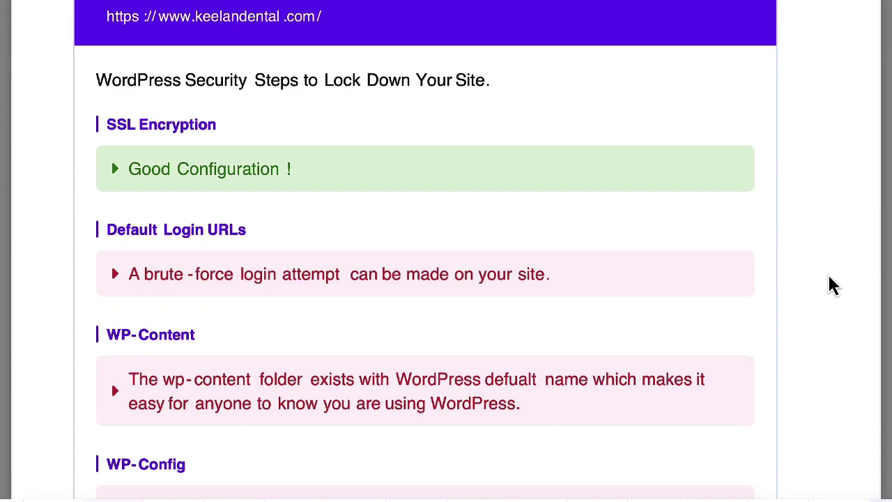
scroll(832, 285, down, 3)
scroll(832, 285, down, 2)
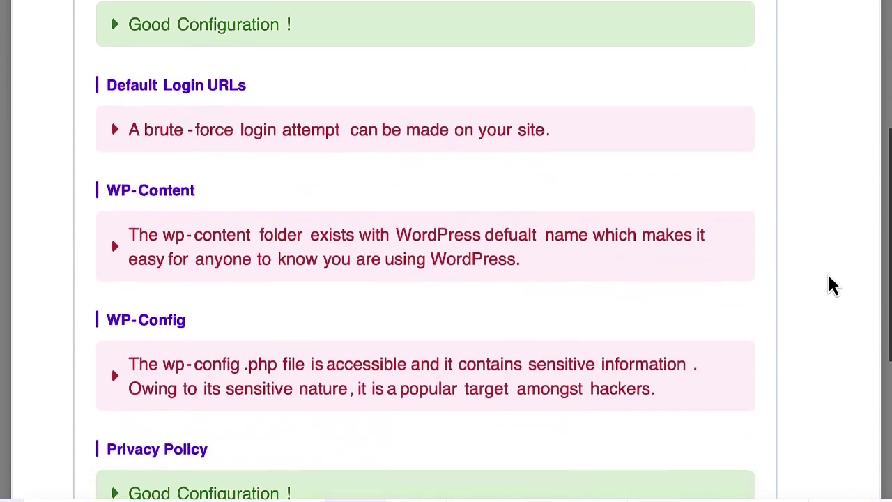
scroll(832, 284, up, 2)
scroll(833, 285, up, 3)
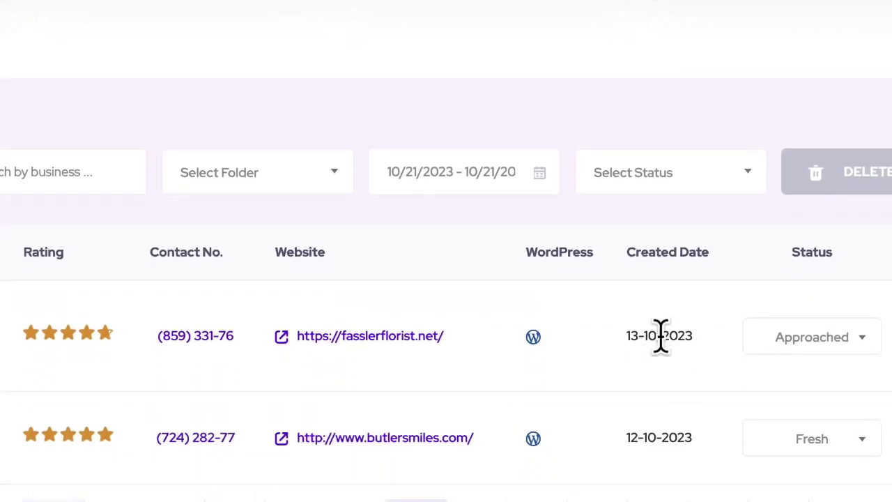
Step: Review the lead status filter and the first lead's status choices without changing them
click(688, 186)
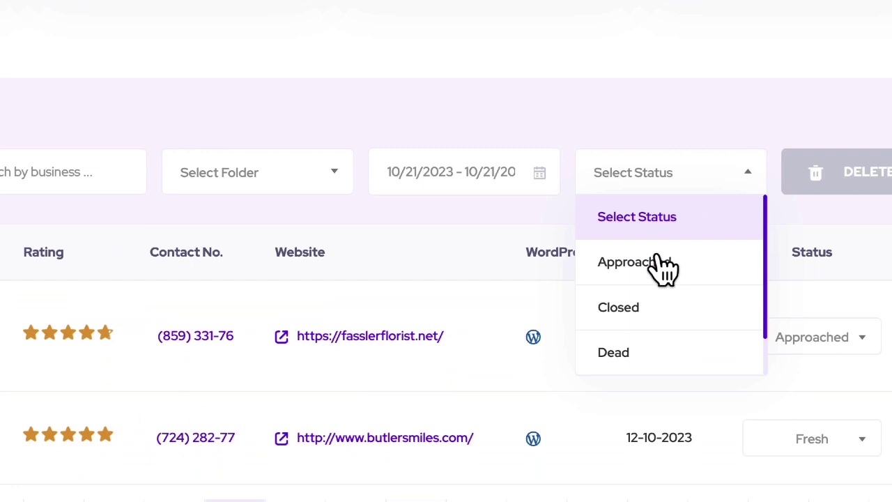
scroll(658, 265, down, 1)
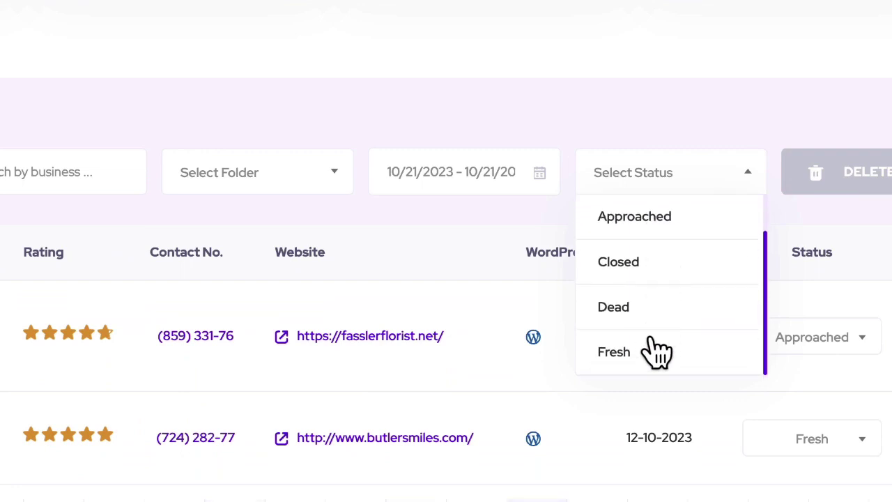
scroll(657, 288, up, 1)
click(690, 136)
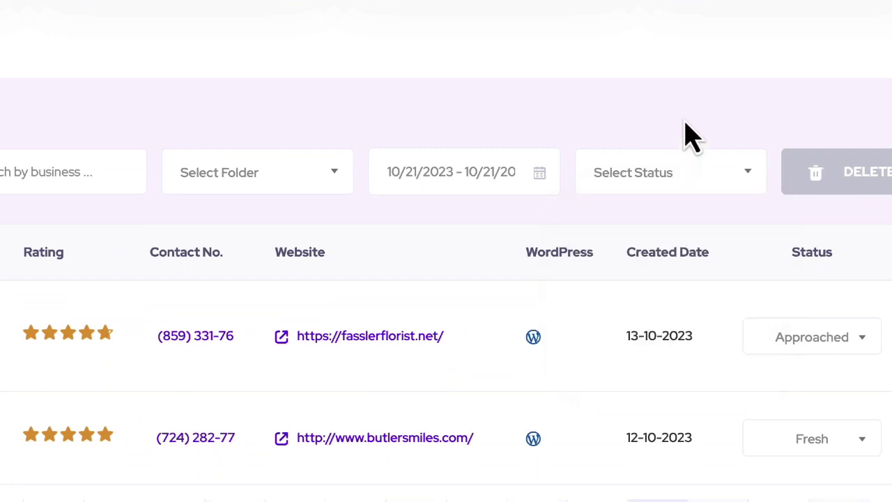
scroll(736, 262, right, 1)
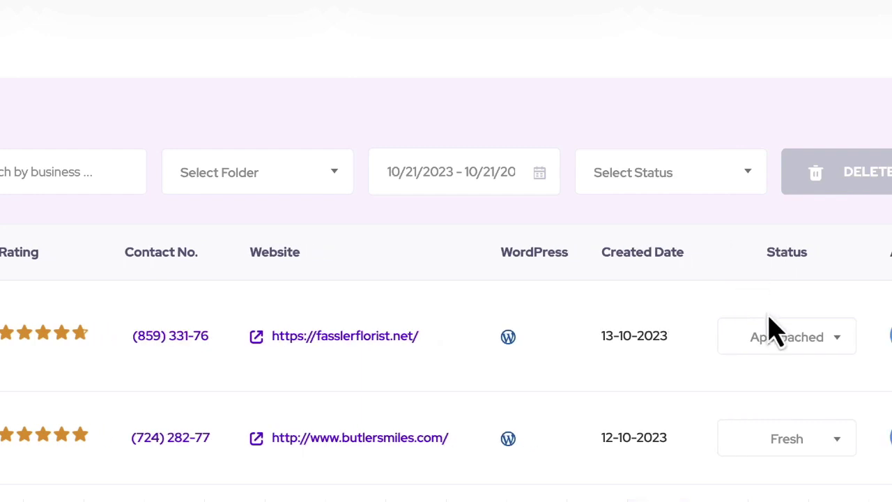
scroll(769, 328, down, 1)
click(788, 300)
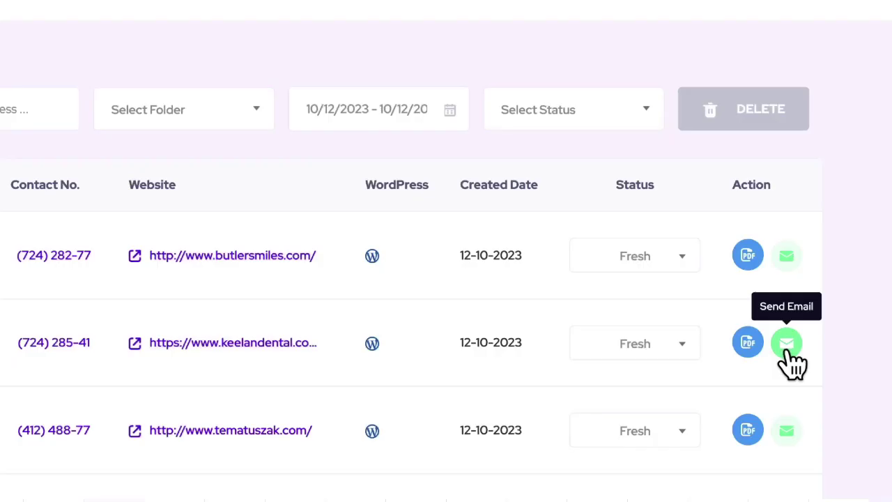
Step: Open the outreach email to Keelan Dental and inspect its security report link
click(798, 341)
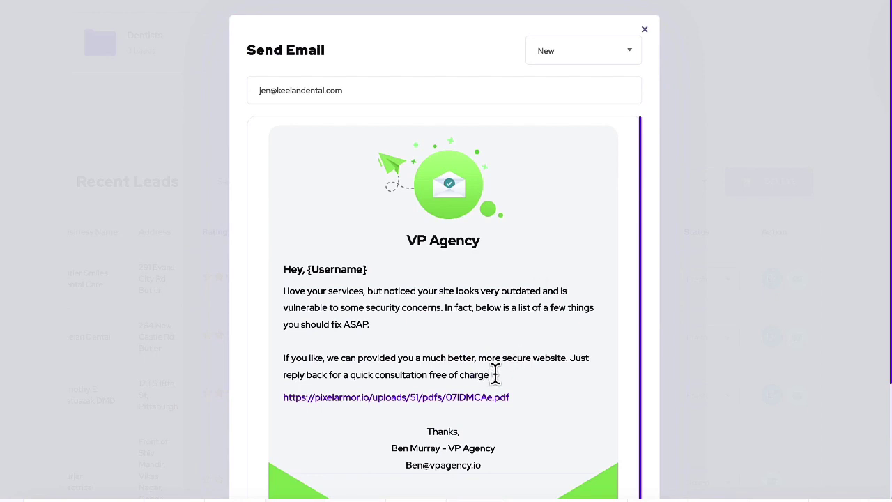
scroll(494, 346, down, 1)
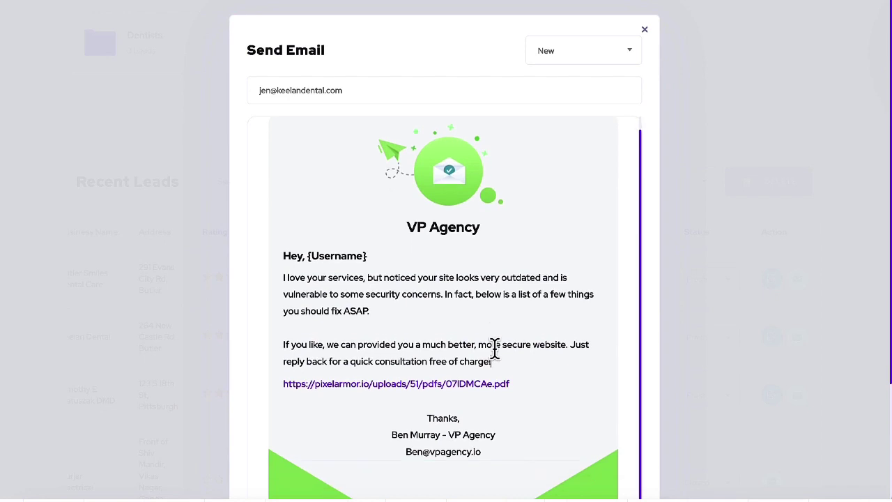
drag(502, 382, 335, 382)
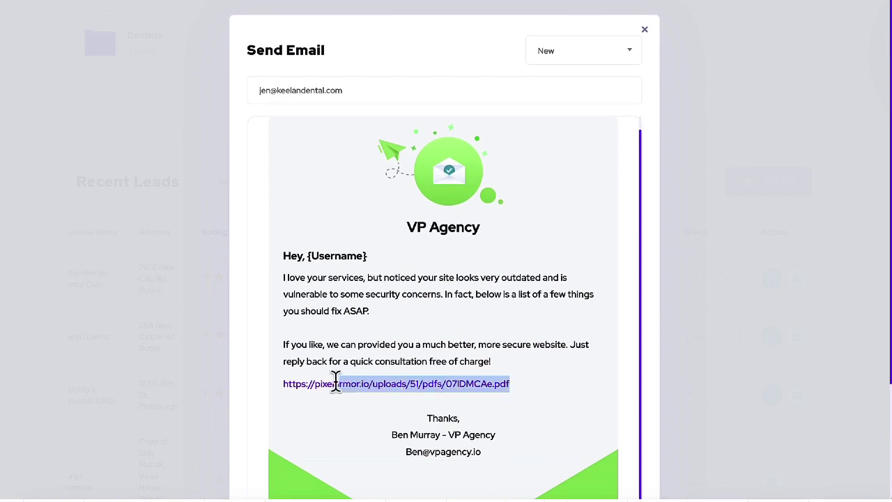
click(513, 384)
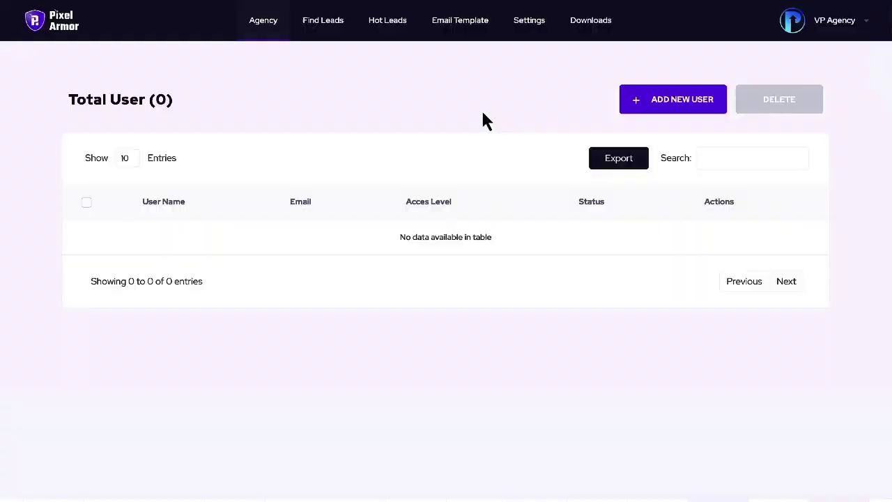
Step: Add a user with the client's e-mail, a generated password, User role, and credentials e-mailed
click(661, 110)
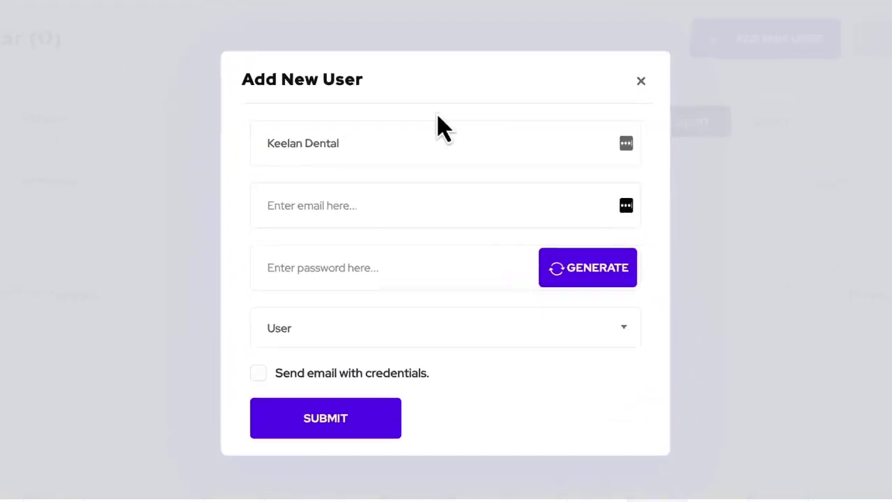
click(379, 211)
text(jen)
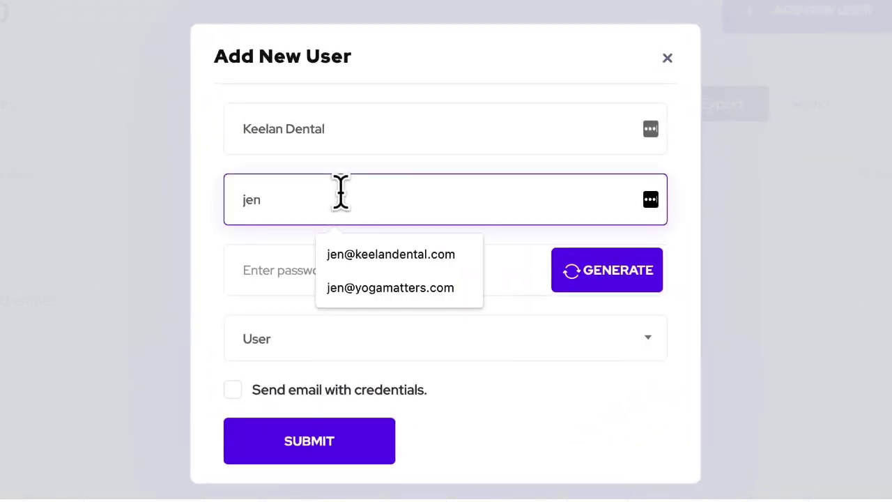
click(393, 255)
click(609, 278)
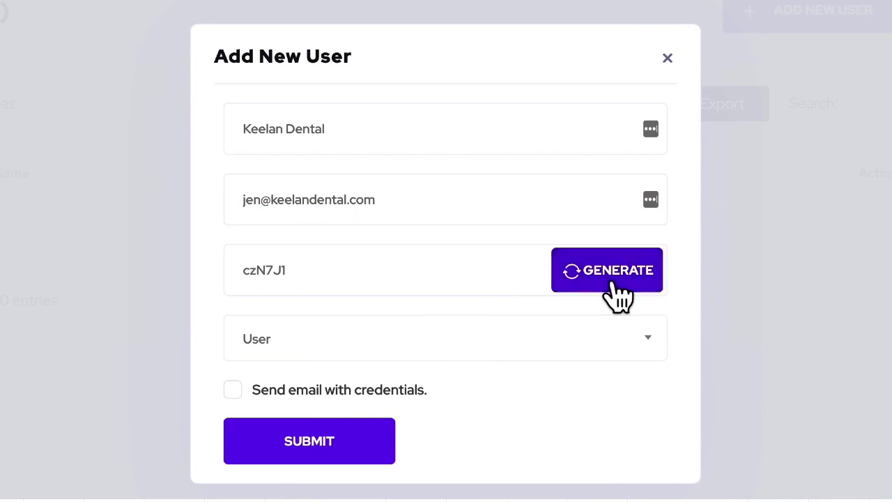
click(402, 342)
click(404, 342)
click(234, 392)
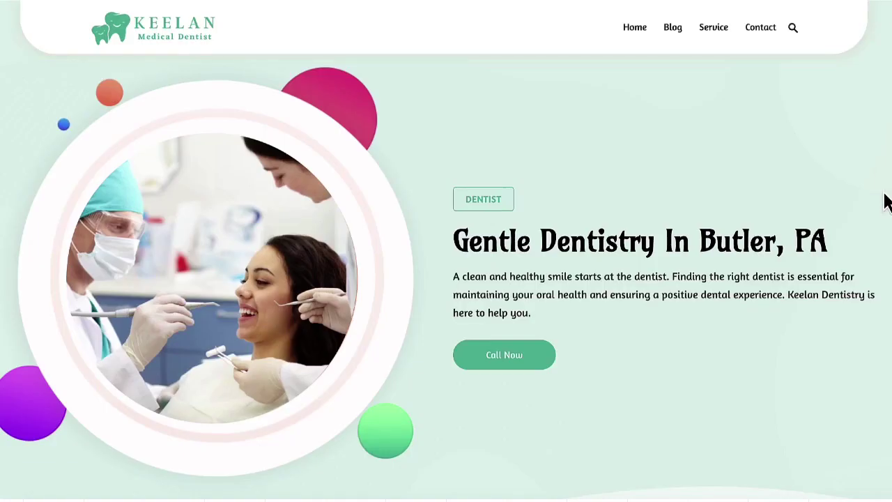
Step: Start a new theme from scratch with Dentist as the niche and review the pre-filled business info
scroll(883, 200, down, 5)
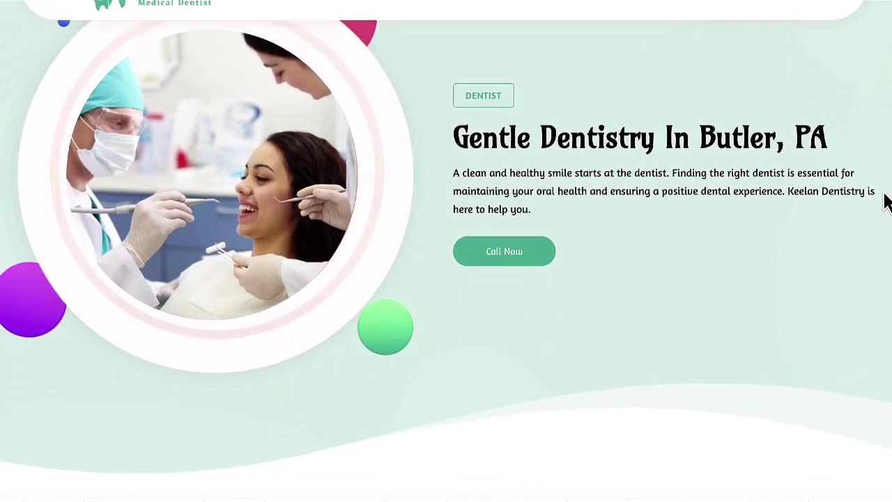
scroll(883, 201, down, 10)
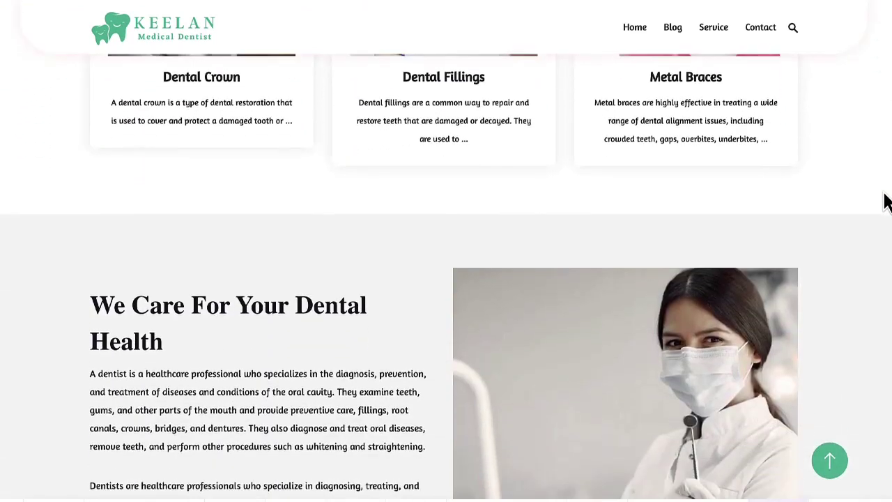
scroll(883, 200, down, 5)
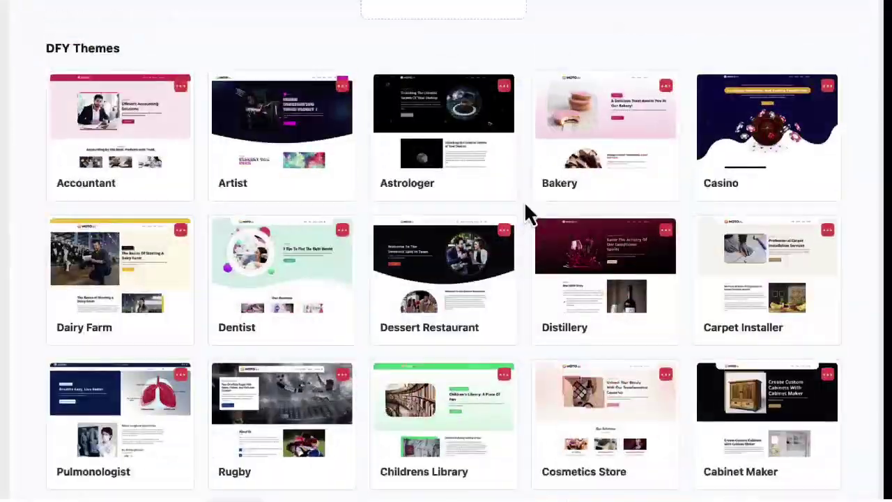
scroll(527, 212, up, 2)
scroll(527, 212, up, 1)
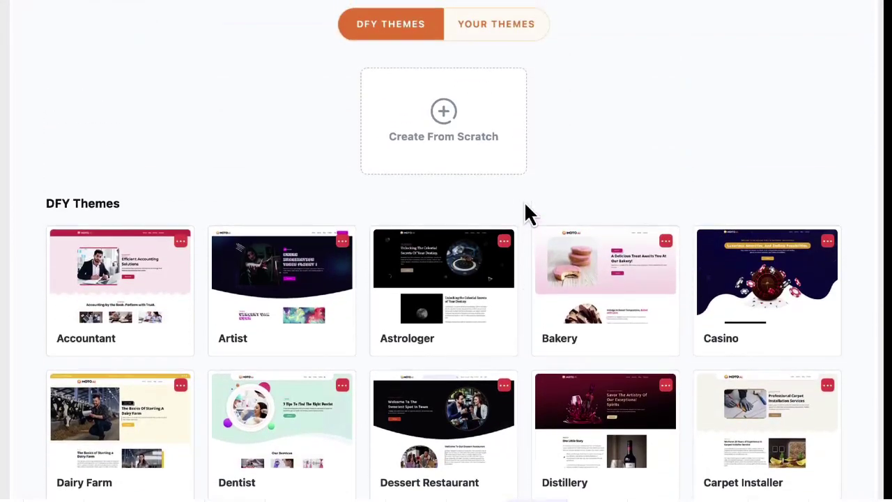
click(478, 143)
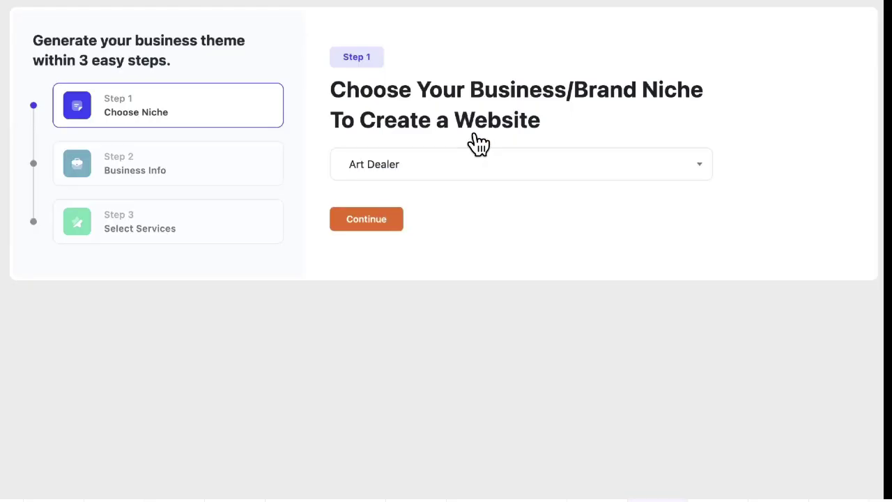
click(438, 172)
text(denti)
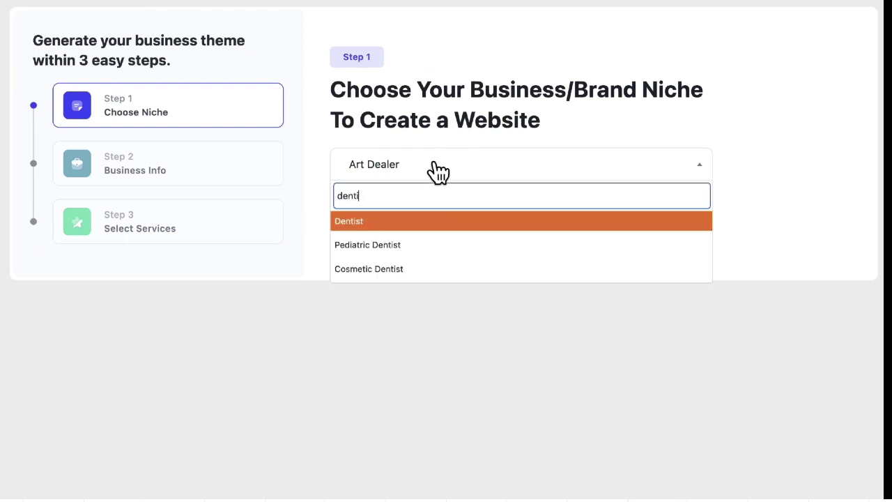
click(410, 222)
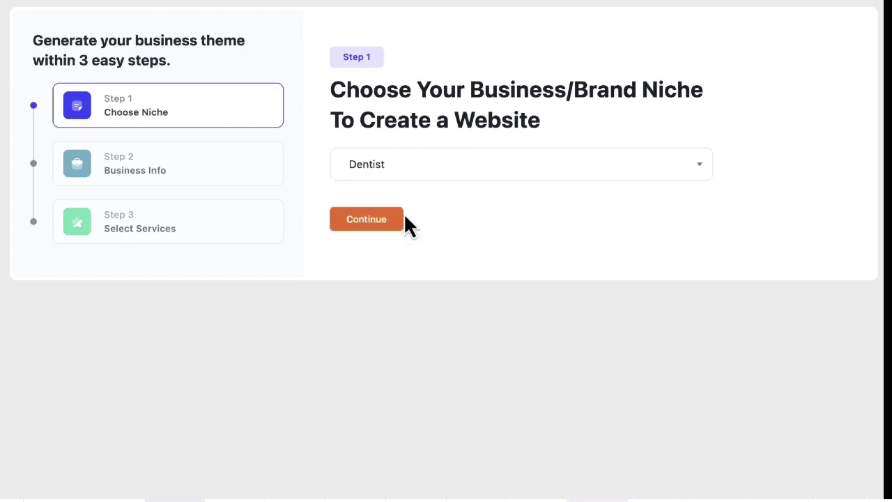
click(385, 222)
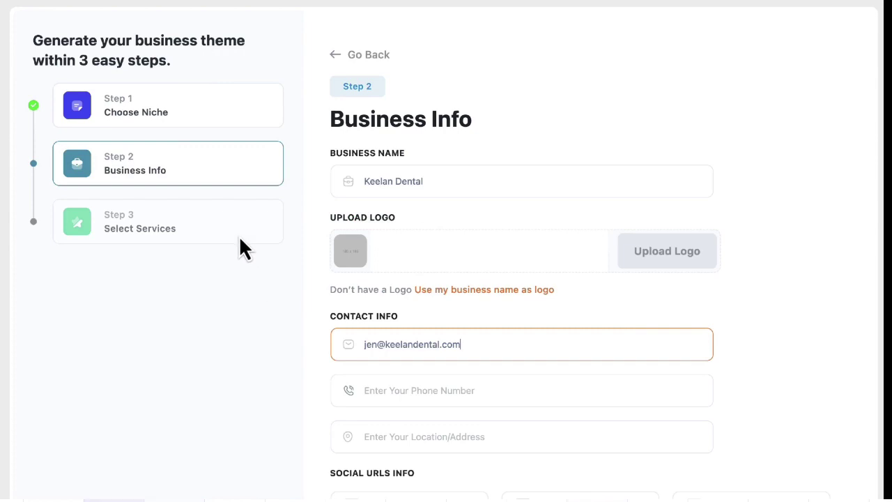
scroll(259, 255, down, 5)
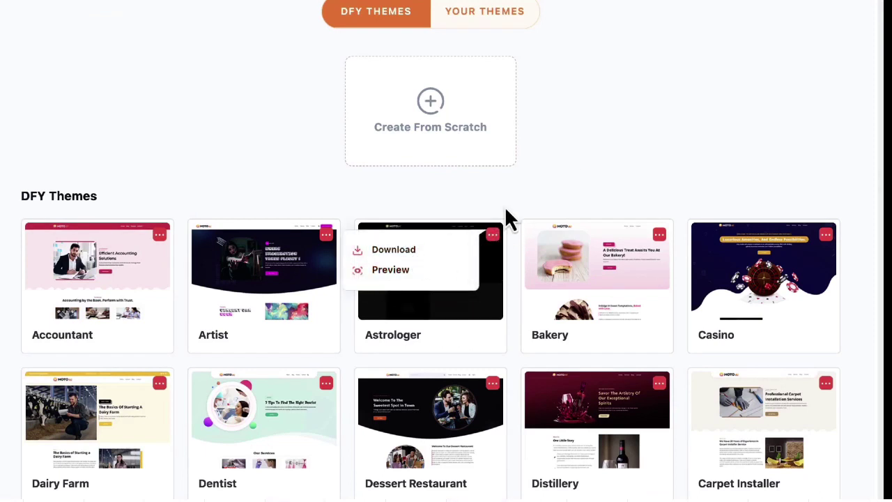
Step: Preview the saved Florist theme from Your Themes as a live site
click(487, 14)
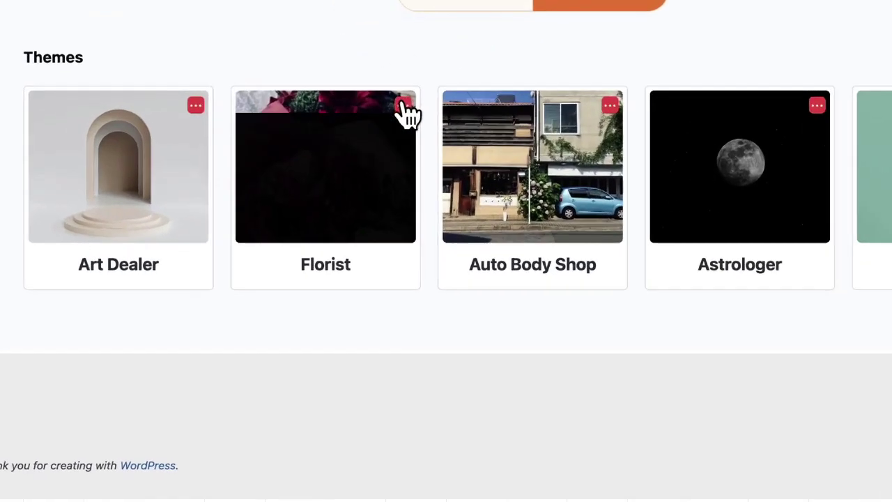
click(326, 107)
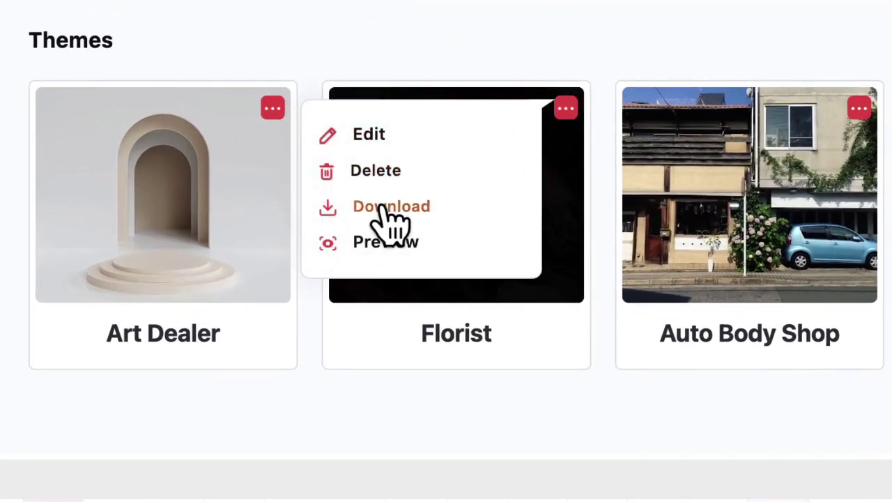
click(383, 244)
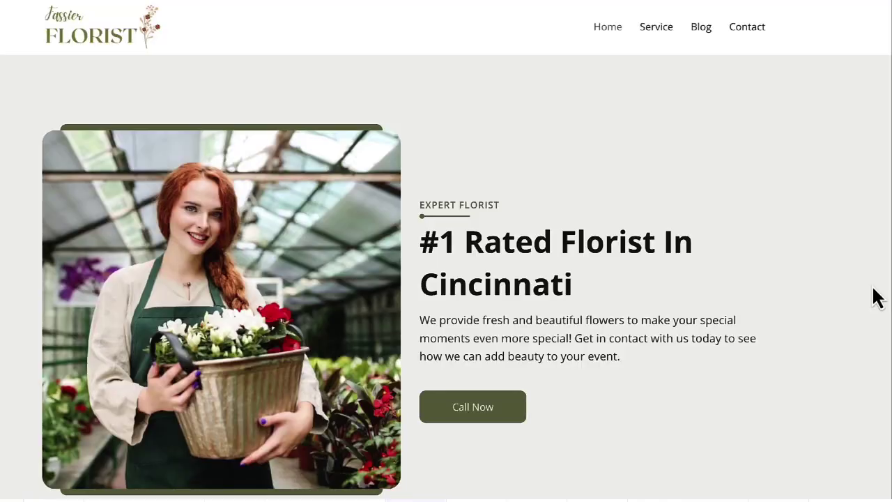
scroll(874, 296, down, 10)
scroll(872, 298, down, 4)
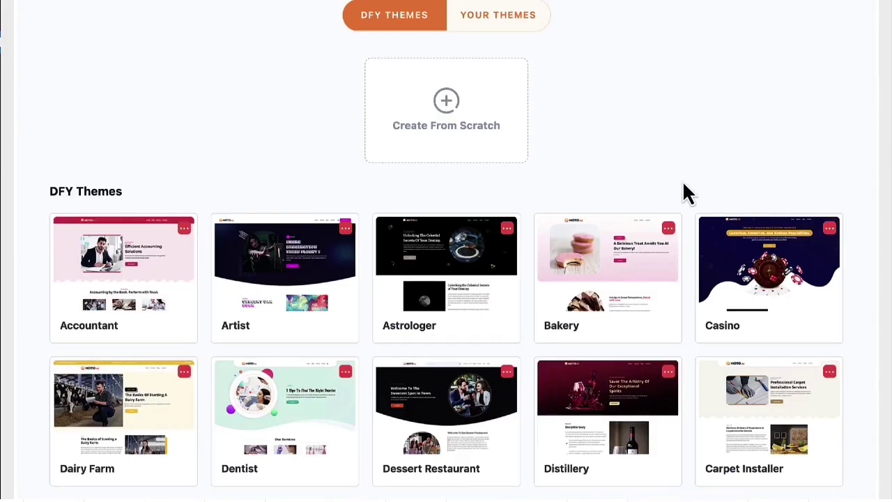
Step: Browse the DFY themes, check Bakery's options, then create a new theme from scratch
scroll(686, 202, down, 3)
scroll(685, 217, down, 12)
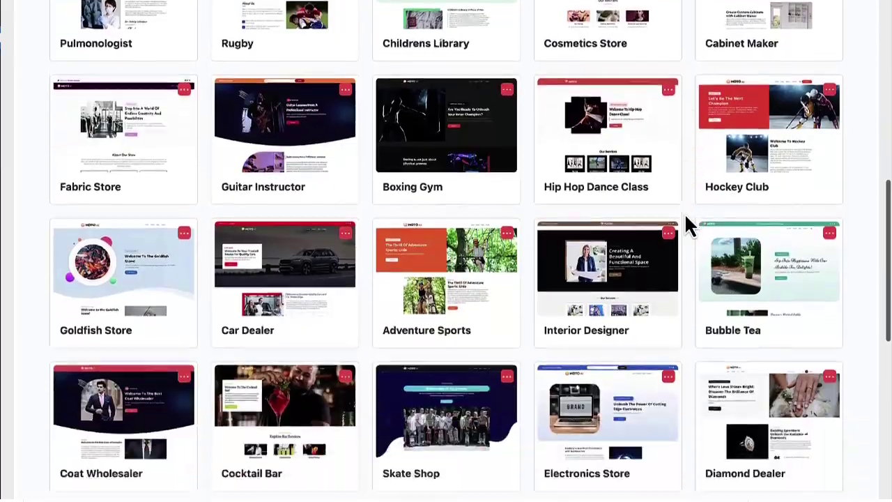
scroll(685, 217, up, 12)
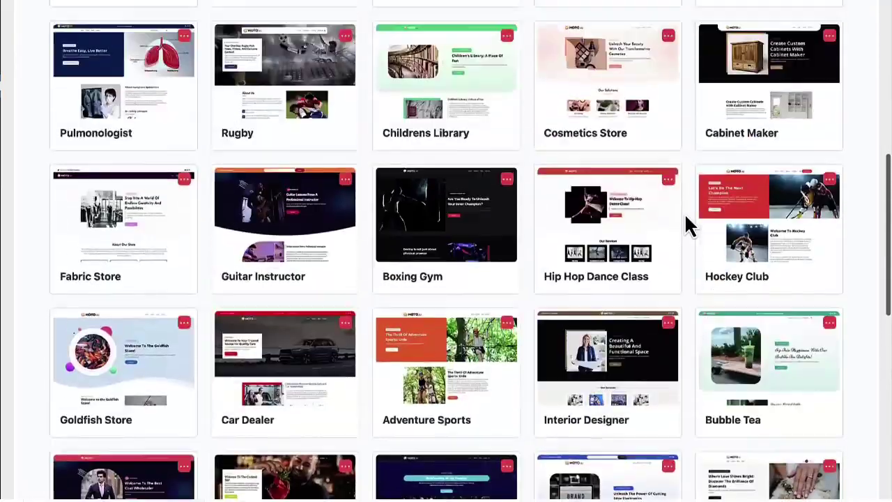
scroll(686, 218, up, 1)
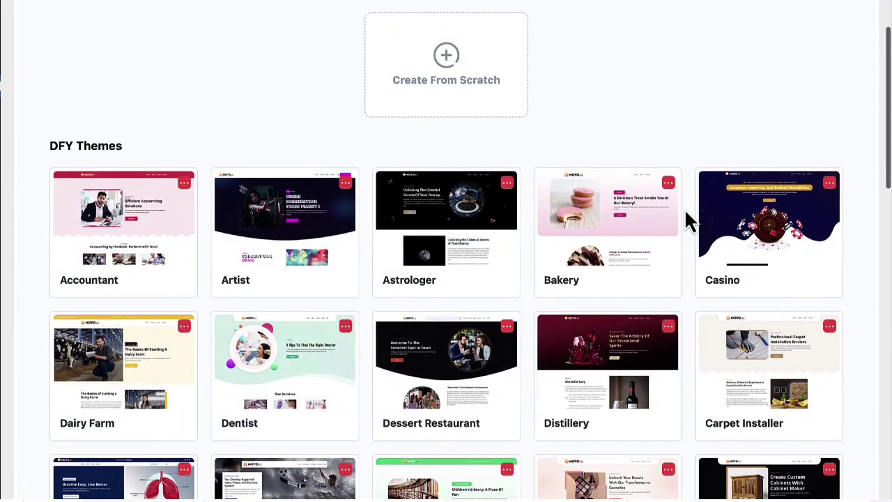
scroll(679, 194, up, 1)
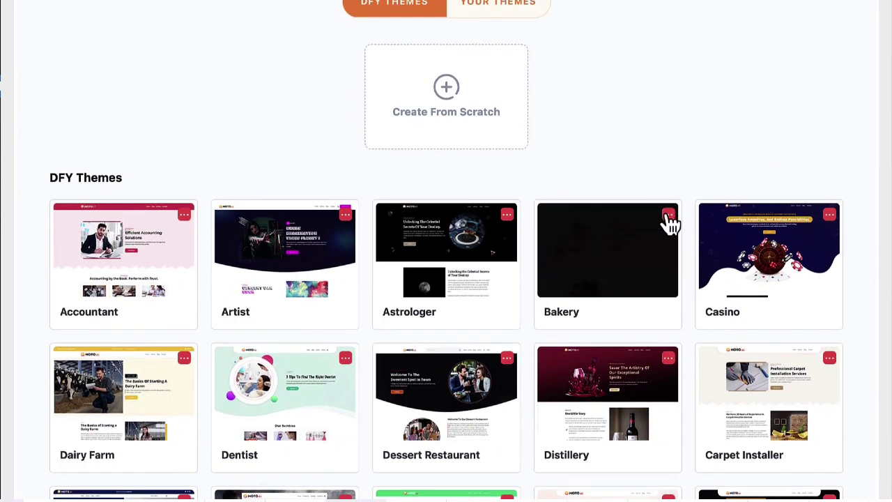
click(668, 214)
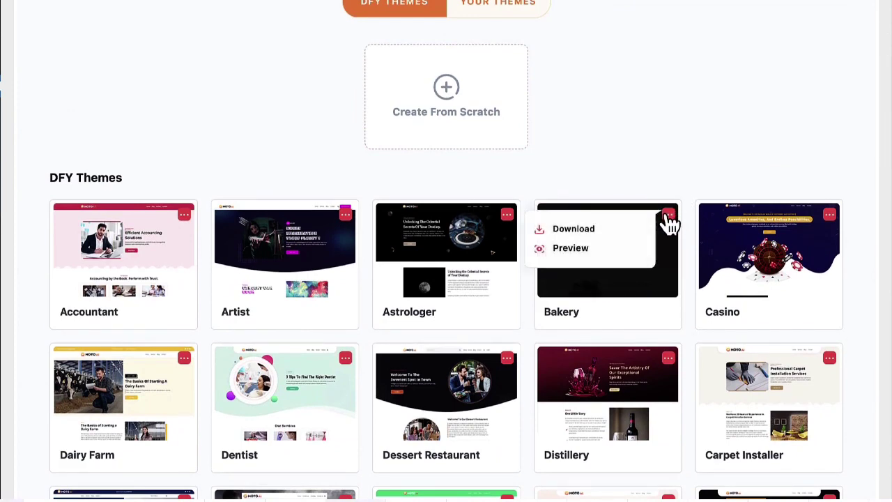
click(471, 120)
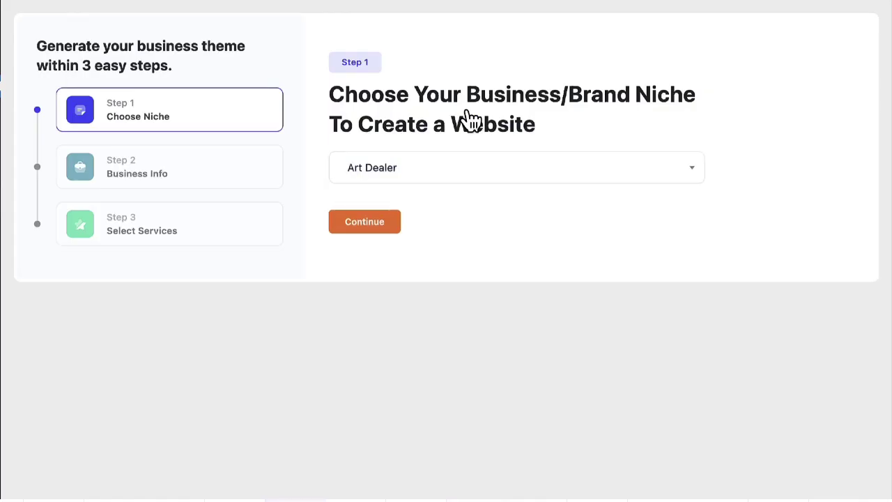
Step: Open the business niche dropdown in the theme generator
click(348, 164)
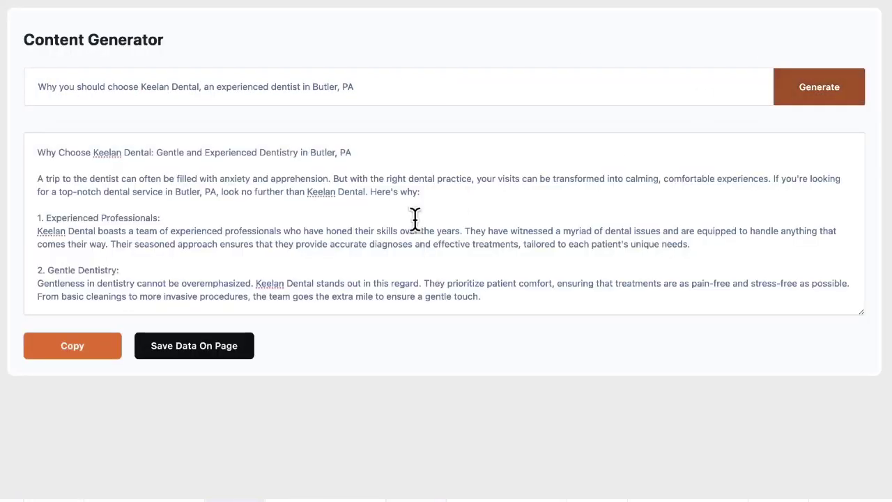
Step: Read the generated Keelan Dental article, then open and scroll it on the dentist blog
scroll(380, 225, down, 8)
scroll(340, 269, down, 5)
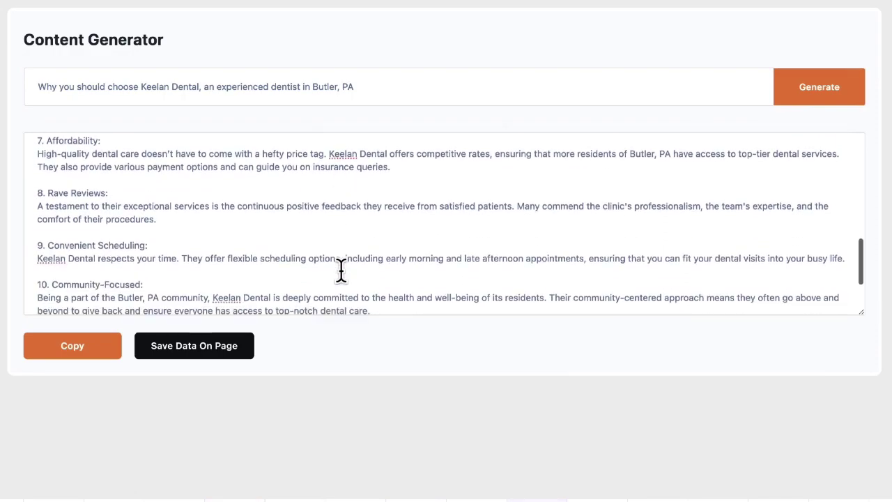
scroll(340, 270, up, 10)
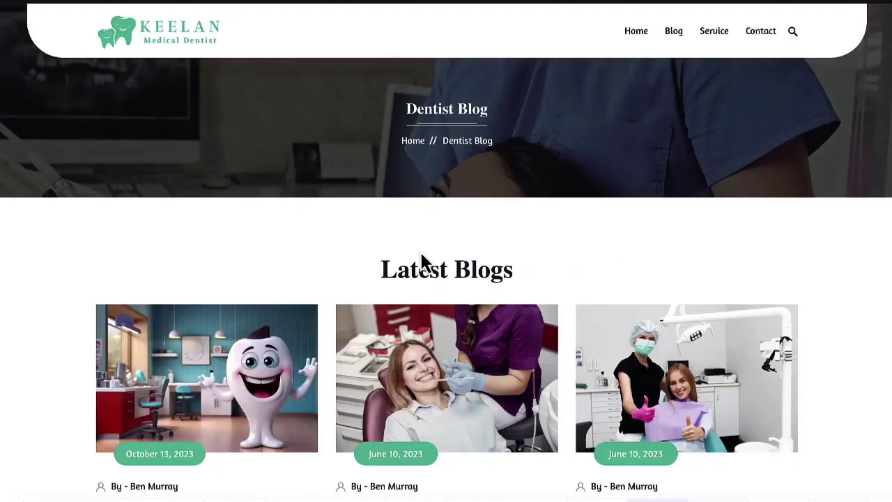
scroll(423, 258, down, 1)
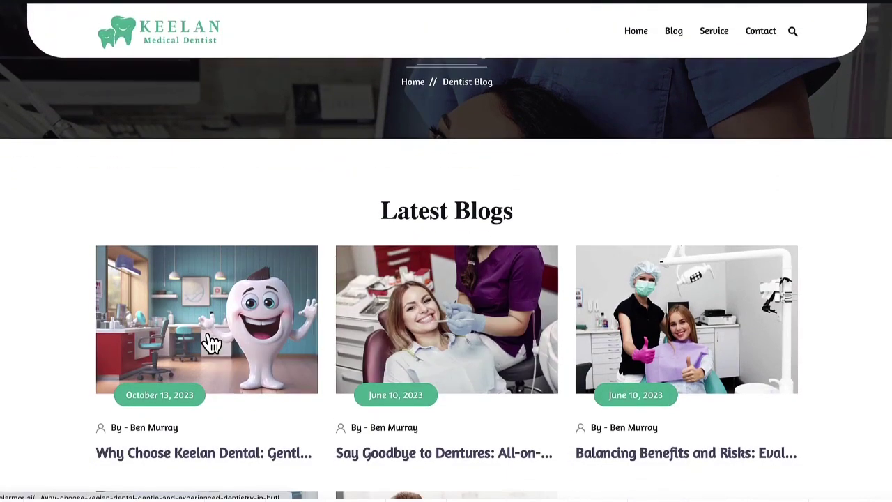
click(211, 342)
scroll(78, 377, down, 10)
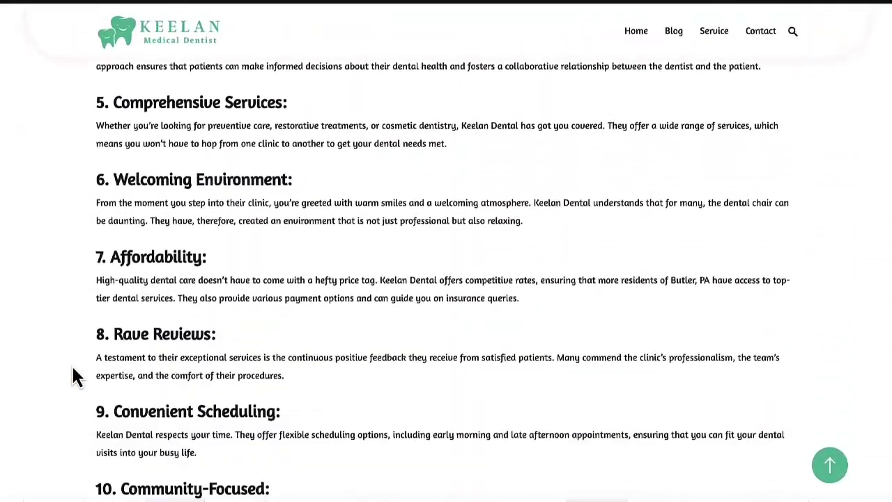
scroll(76, 377, up, 10)
scroll(75, 376, up, 4)
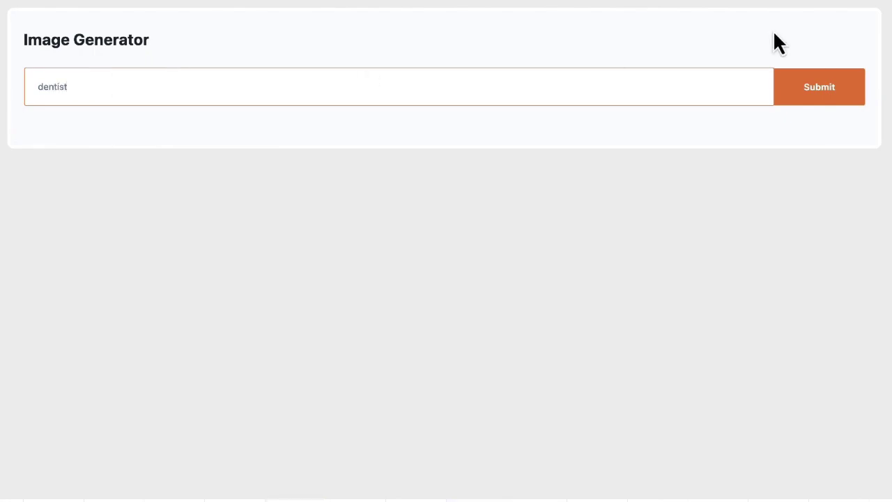
Step: Submit the dentist prompt in Image Generator to generate images
click(834, 101)
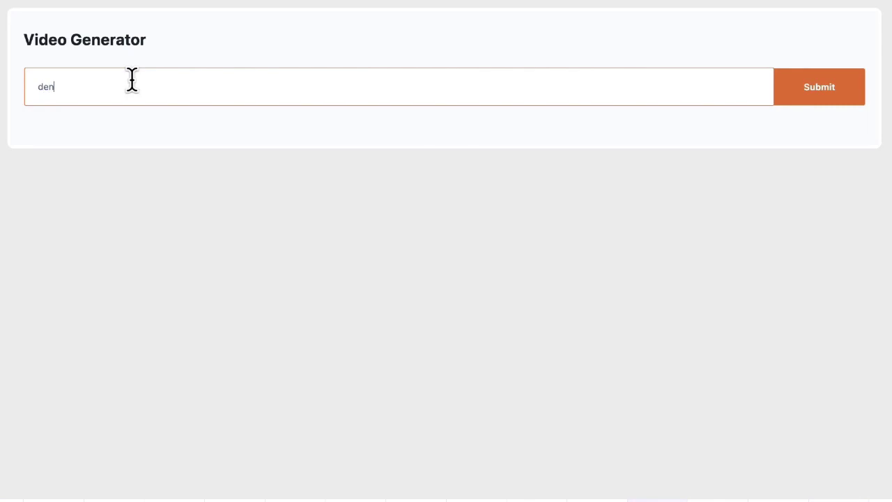
Step: Submit the dentist prompt in Video Generator to create videos
click(797, 92)
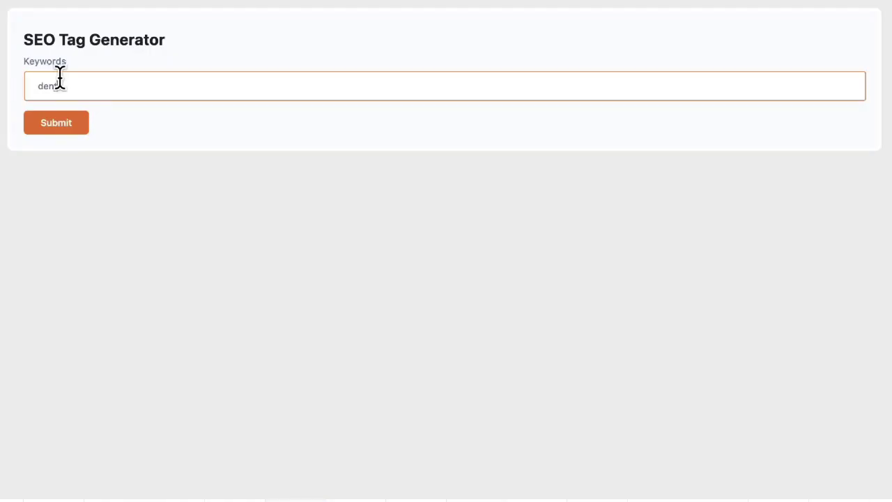
Step: Finish the keyword 'dentist' and submit it to generate its SEO tags
text(tist)
click(76, 130)
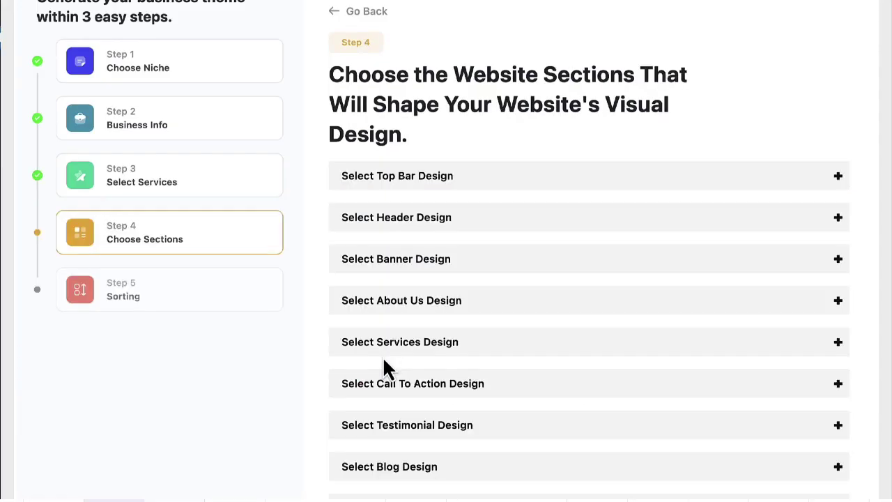
Step: Expand the header and About Us design choices, then continue to the section sorting step
click(702, 217)
scroll(513, 284, down, 10)
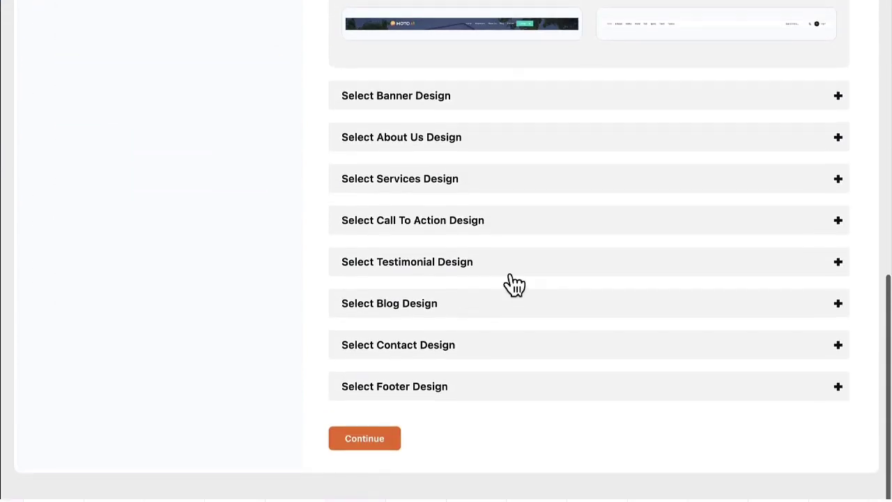
click(518, 136)
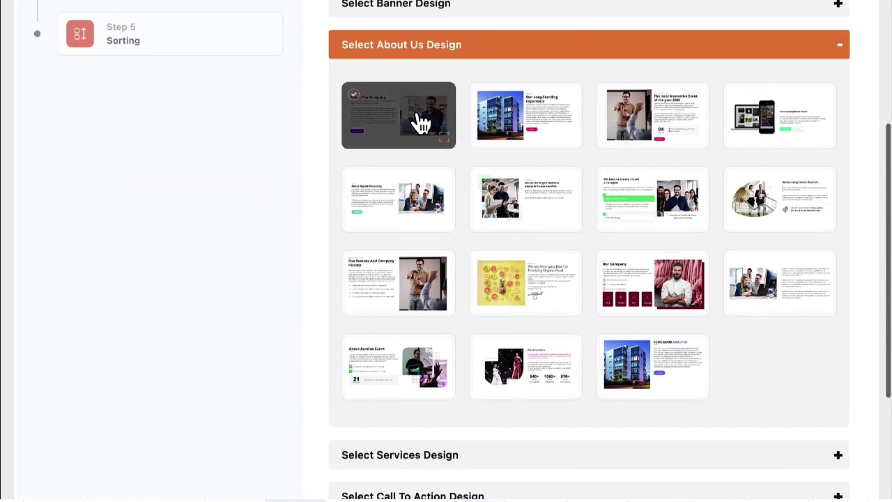
scroll(641, 213, down, 4)
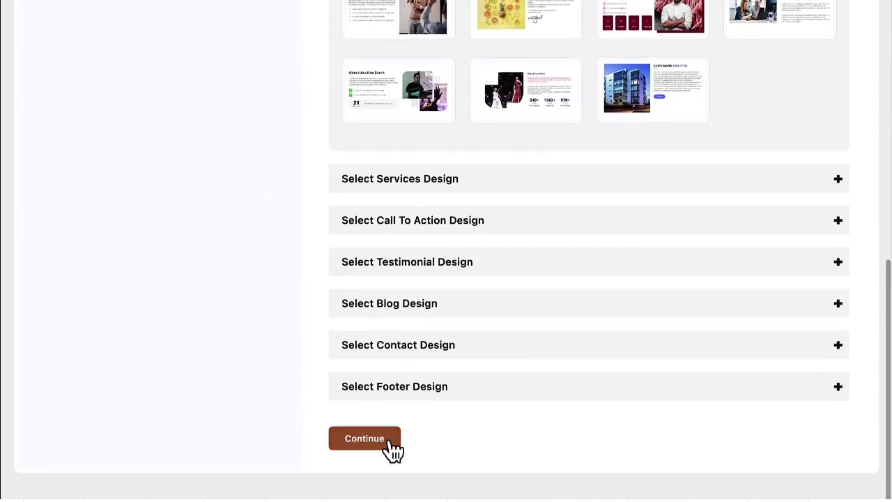
click(392, 443)
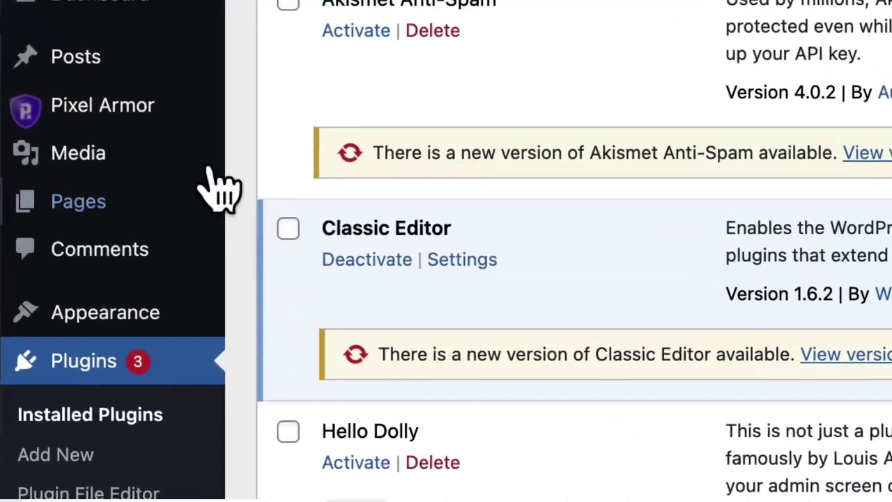
Step: Open Pixel Armor's WP Security settings and view the Firewall and Hide Login pages
mouse_move(174, 120)
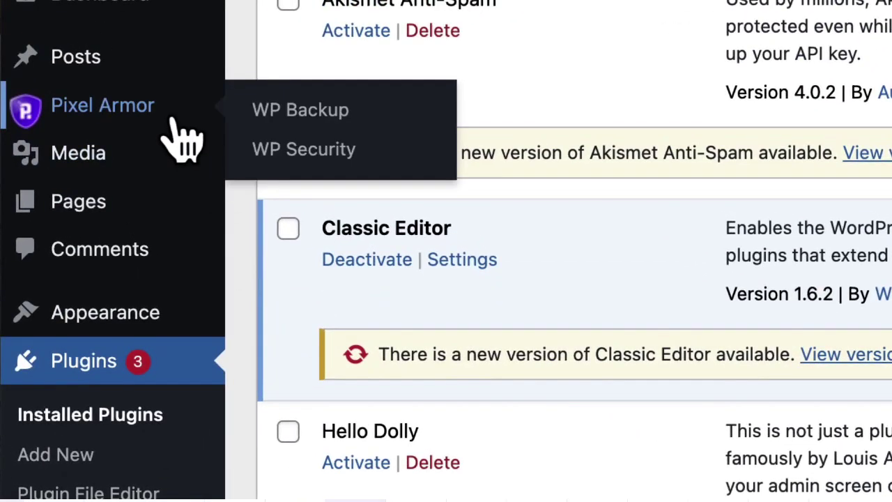
click(264, 154)
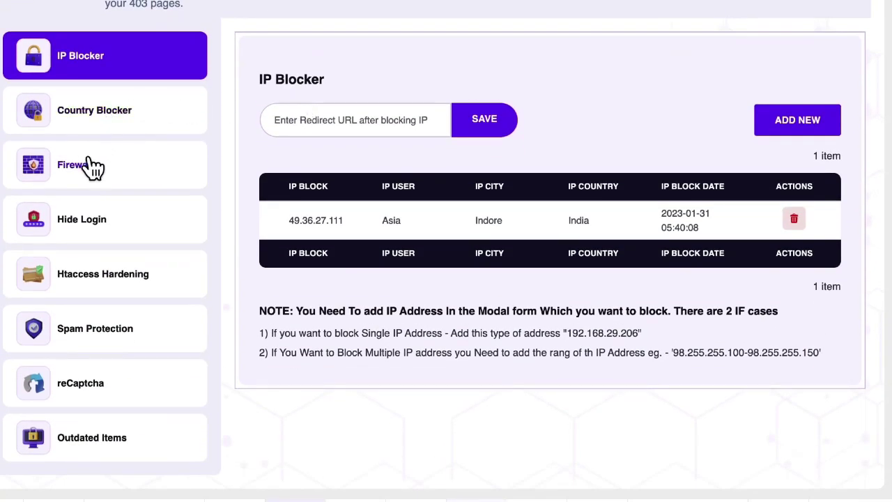
click(89, 168)
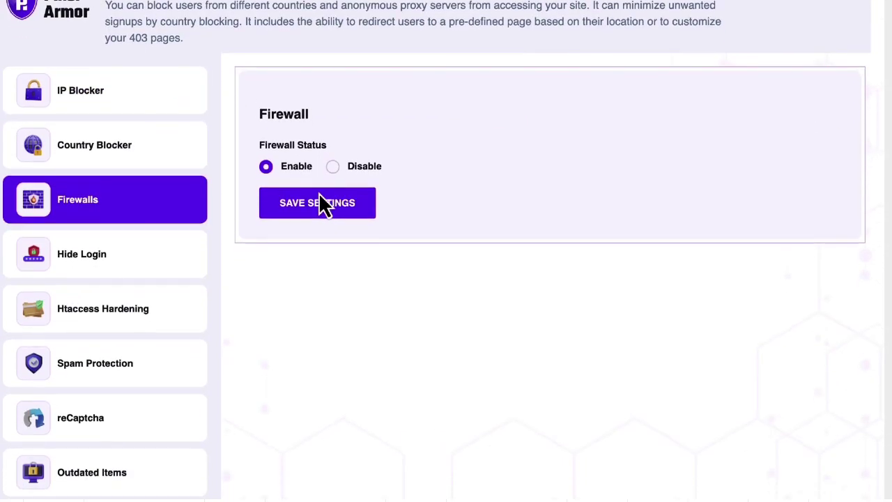
click(195, 261)
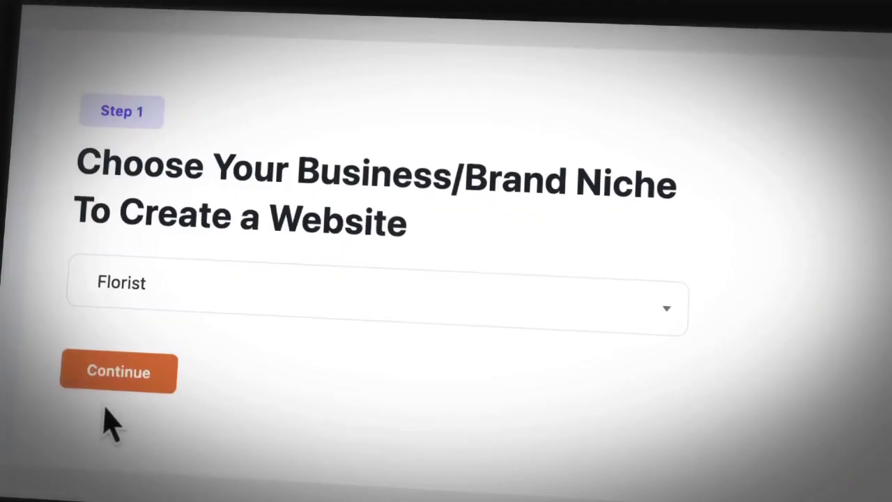
Step: Continue the theme wizard with Florist as the business niche
click(123, 380)
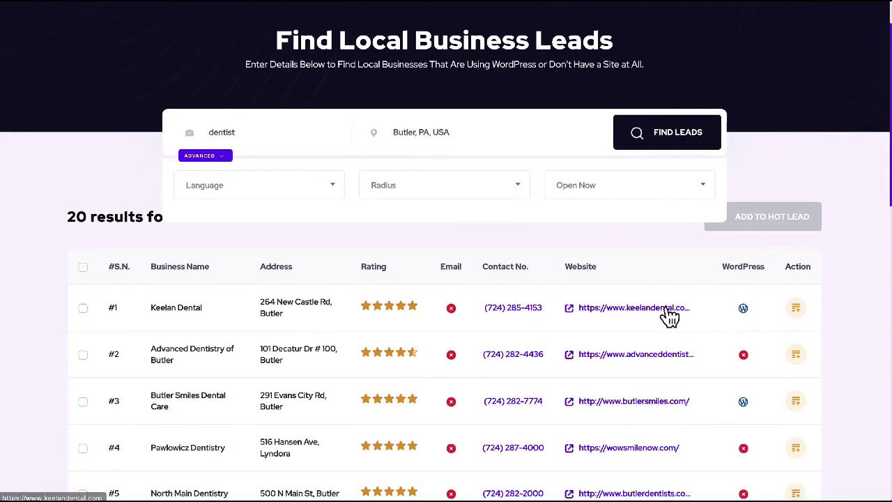
Step: Add the Keelan Dental row as a hot lead in the Dentists folder
scroll(669, 317, down, 2)
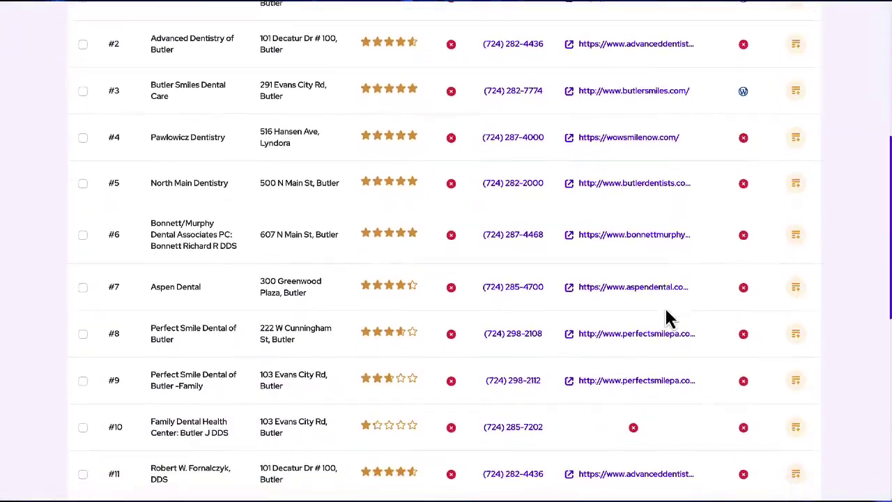
scroll(674, 384, up, 5)
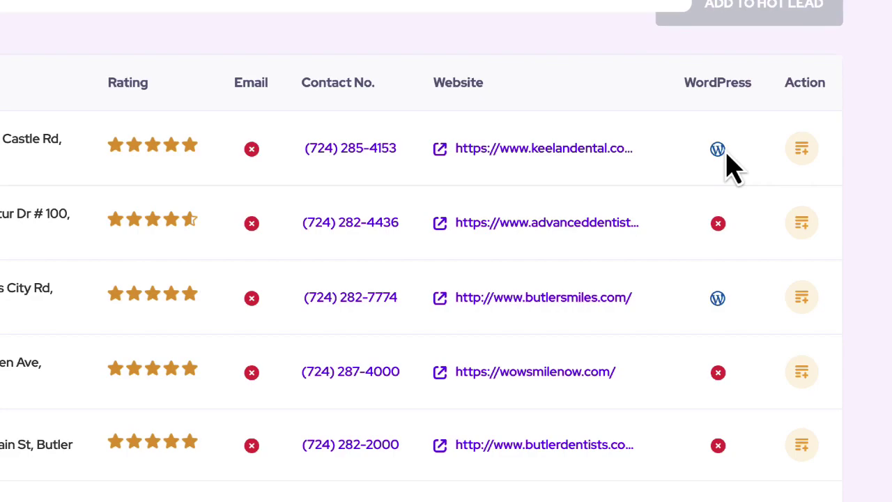
click(802, 149)
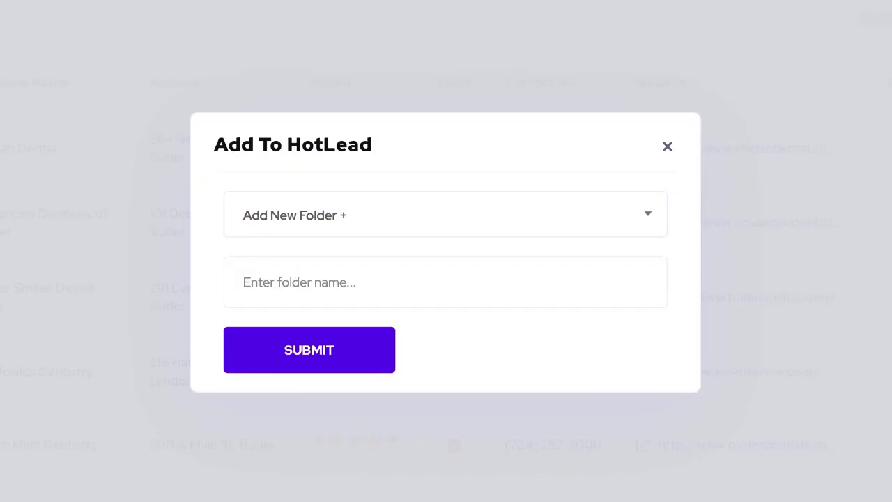
click(417, 227)
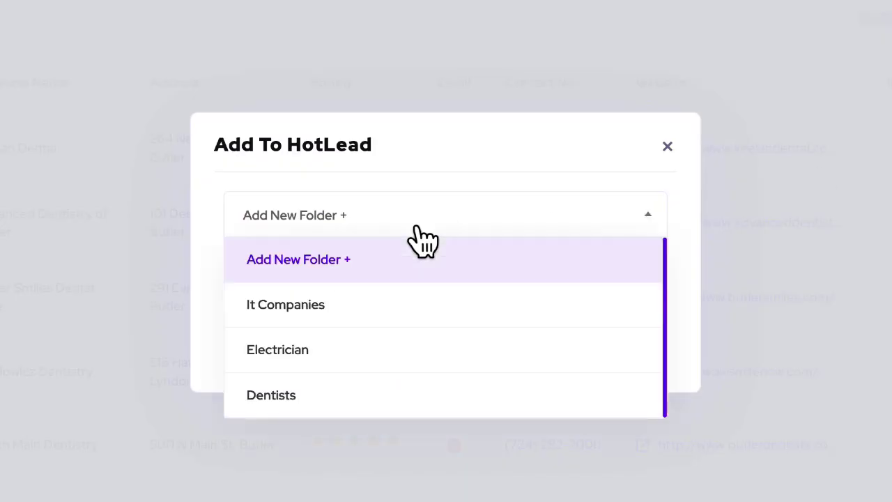
click(323, 398)
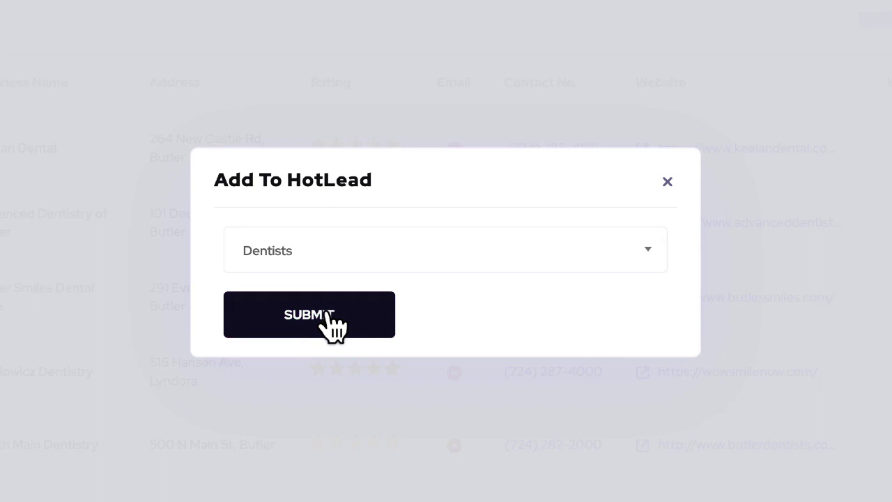
click(333, 324)
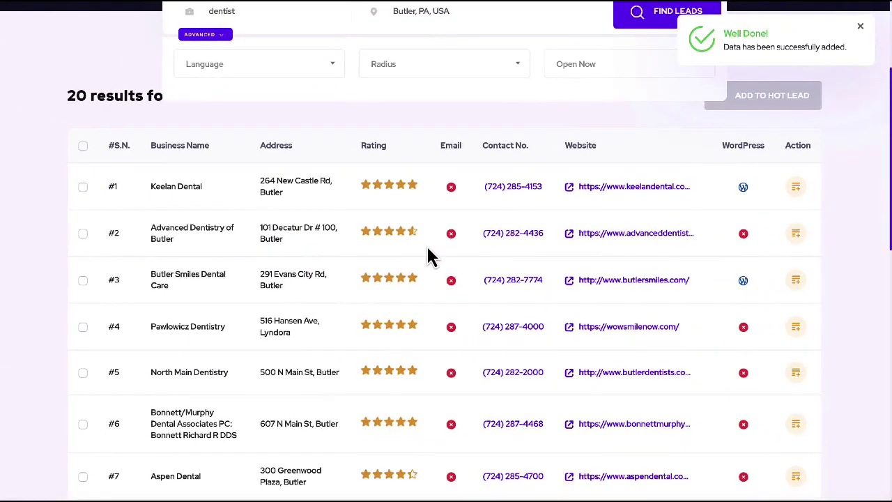
scroll(428, 258, up, 3)
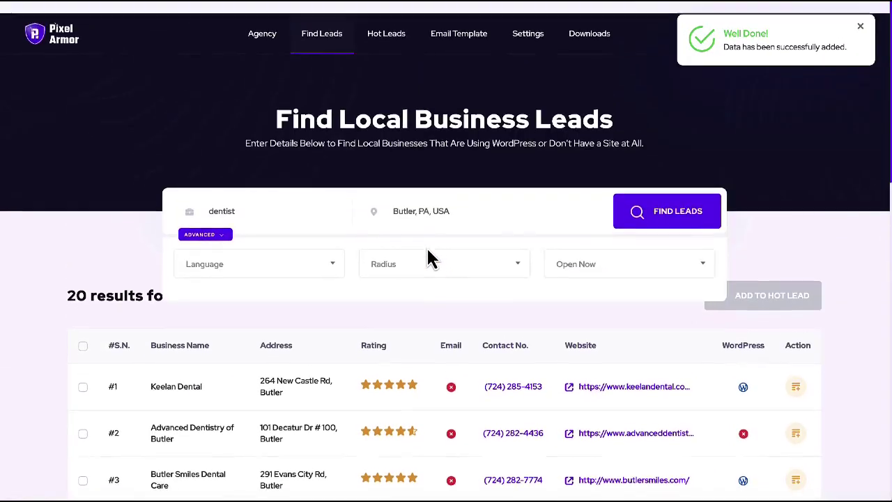
Step: Open Hot Leads, find Keelan Dental under Recent Leads, and read its security report PDF
click(395, 36)
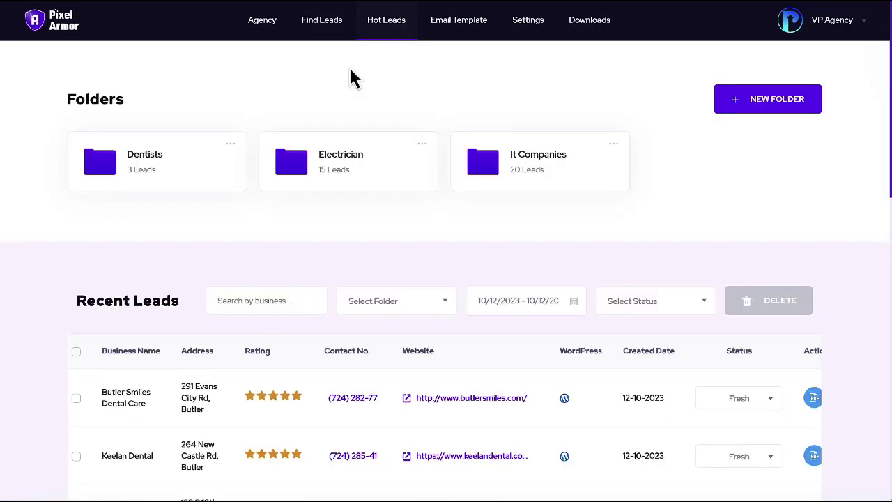
scroll(484, 98, down, 2)
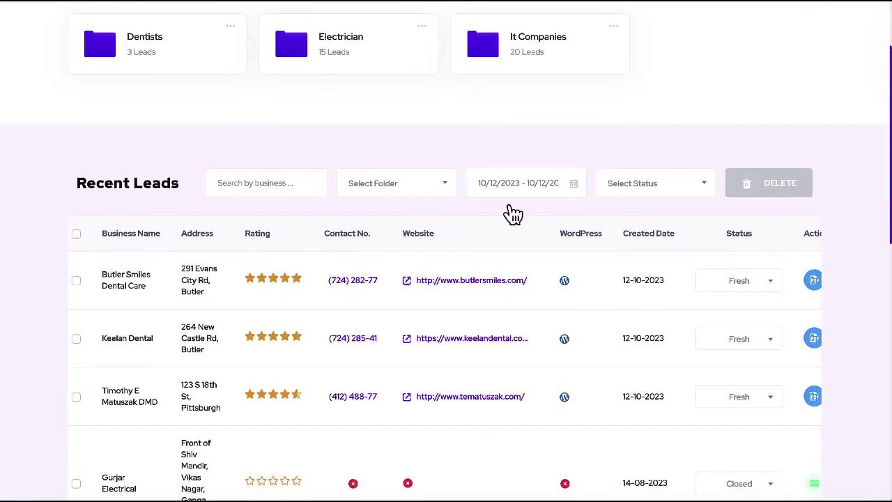
scroll(551, 368, right, 1)
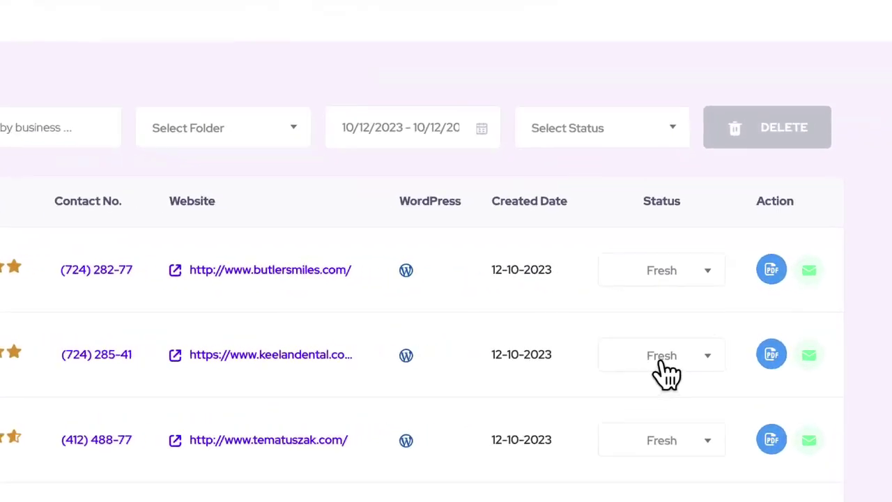
click(772, 358)
scroll(833, 287, down, 3)
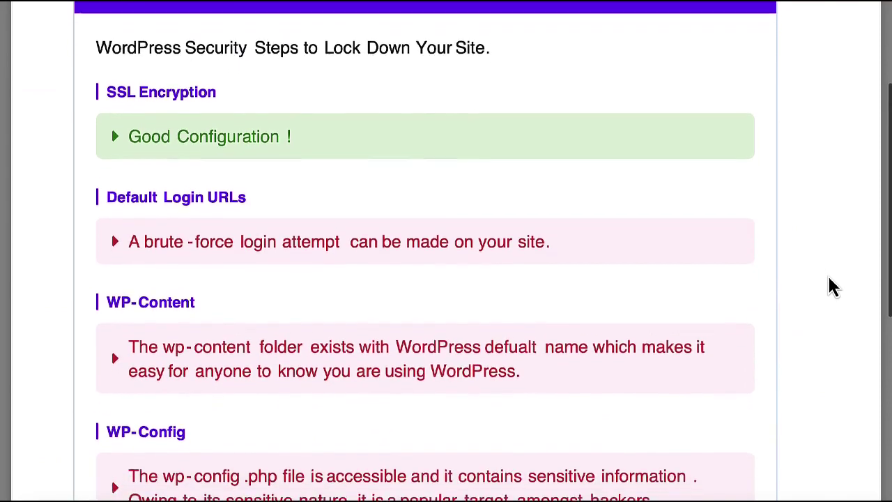
scroll(833, 287, up, 3)
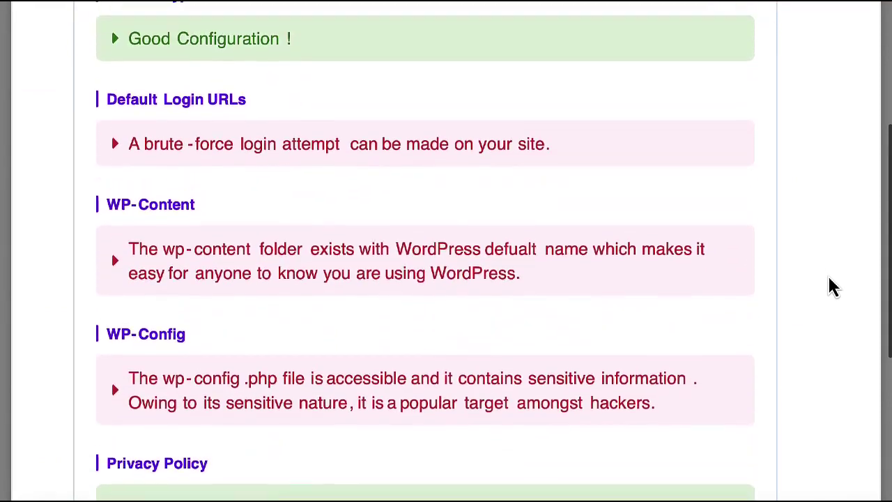
scroll(832, 285, up, 2)
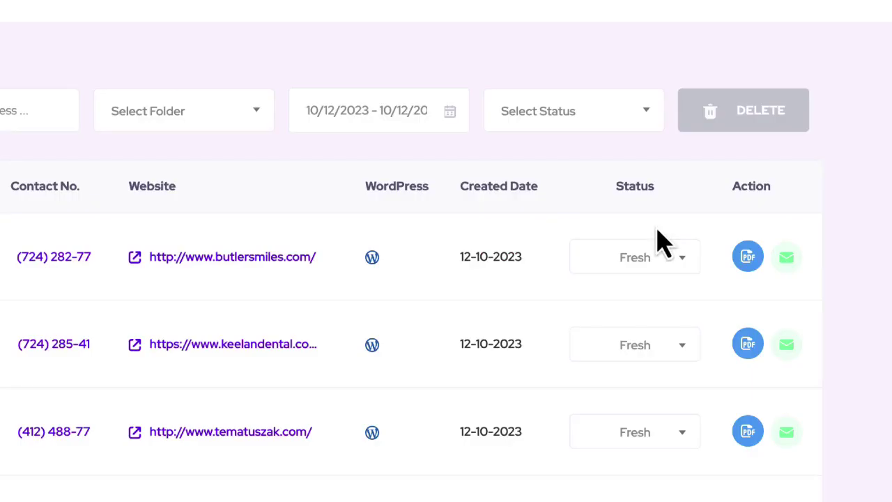
Step: Open the outreach email to Keelan Dental and inspect its security report PDF link
click(787, 348)
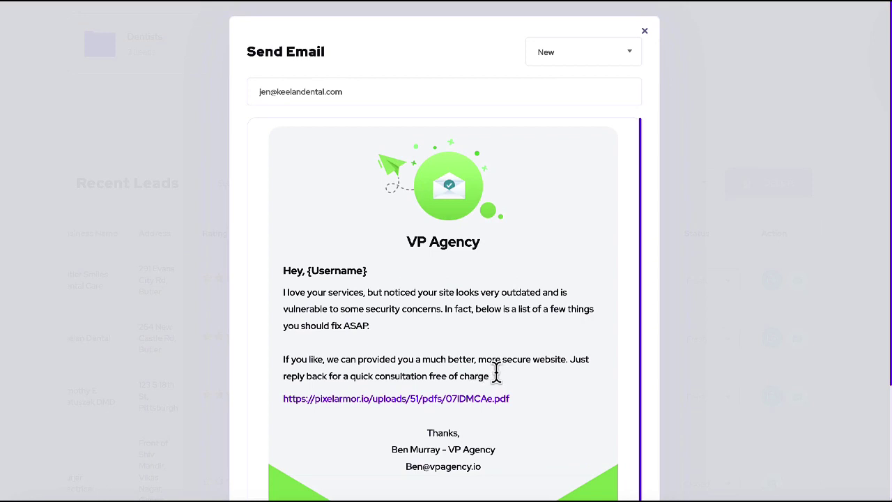
scroll(494, 349, down, 1)
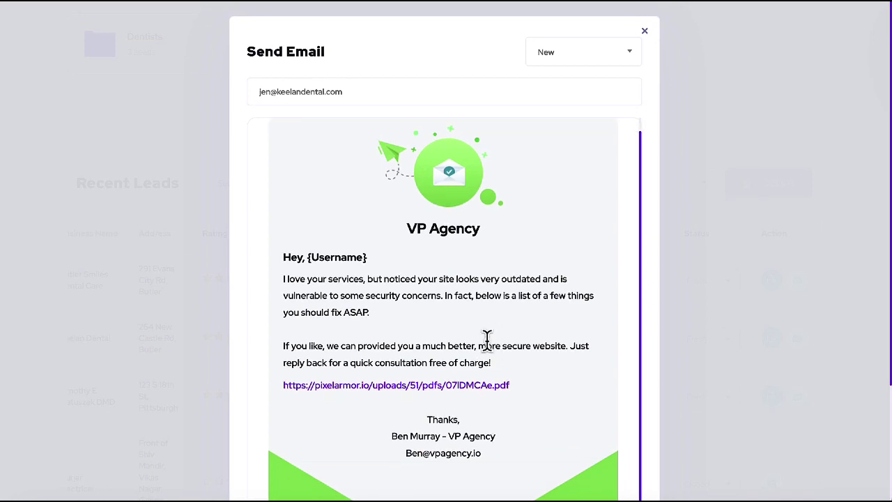
mouse_move(511, 383)
mouse_down()
mouse_move(297, 383)
mouse_move(283, 376)
mouse_up()
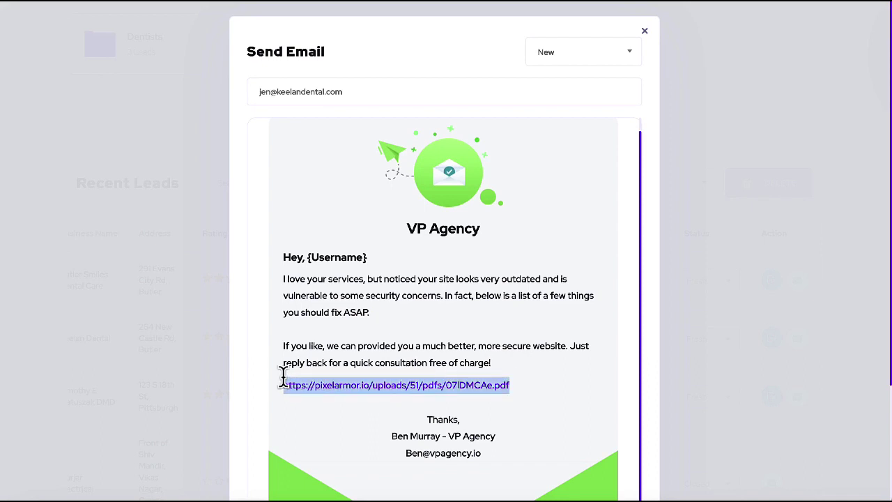
click(512, 387)
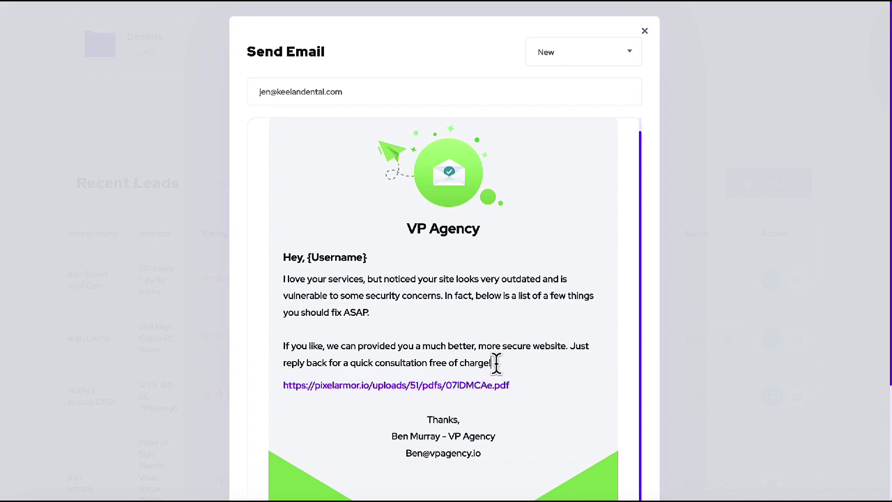
Step: Check the email template list, keep the New template, and close the email
click(581, 67)
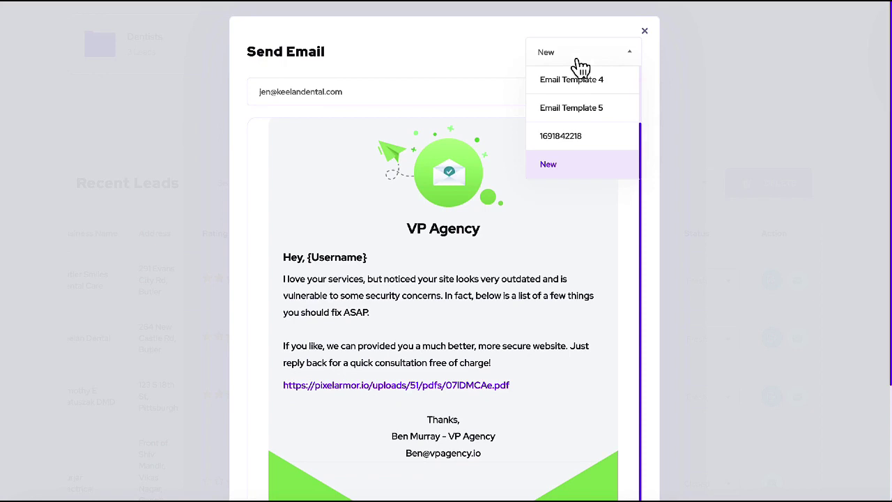
scroll(574, 115, up, 3)
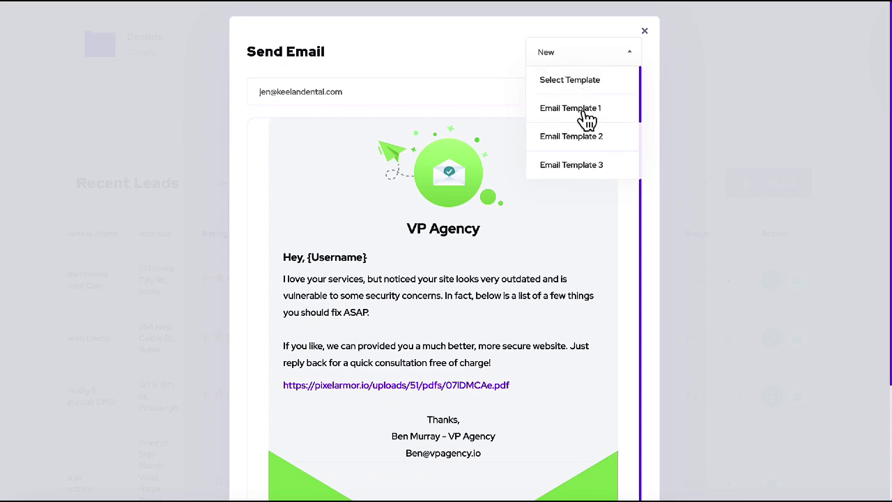
scroll(587, 145, down, 3)
click(506, 186)
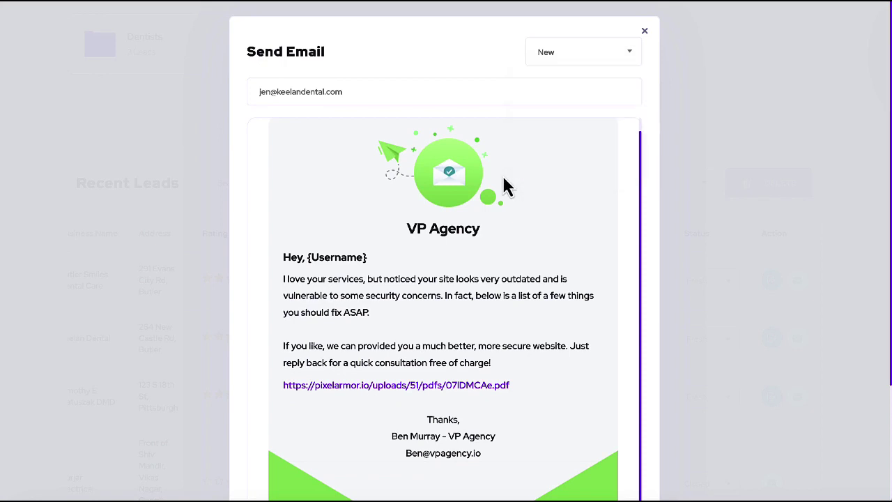
scroll(514, 279, down, 3)
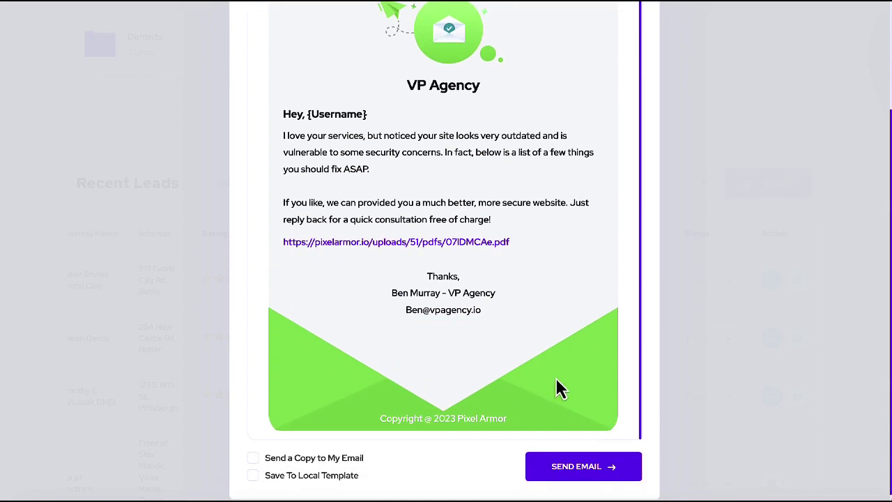
scroll(513, 284, up, 5)
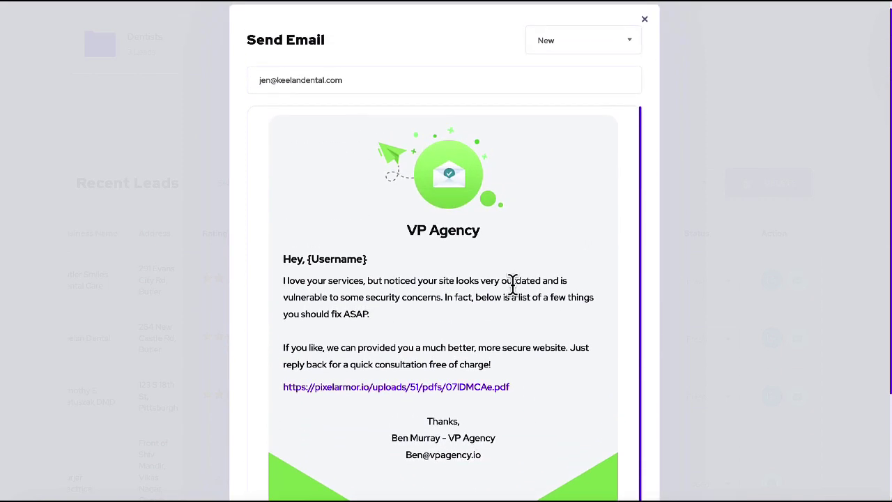
click(645, 20)
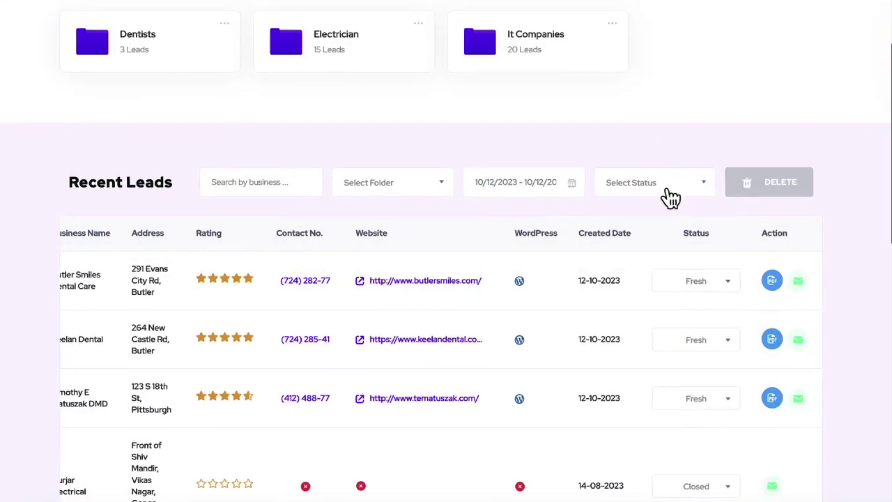
Step: Open the lead status filter and dismiss it without choosing a status
click(666, 185)
scroll(599, 244, down, 1)
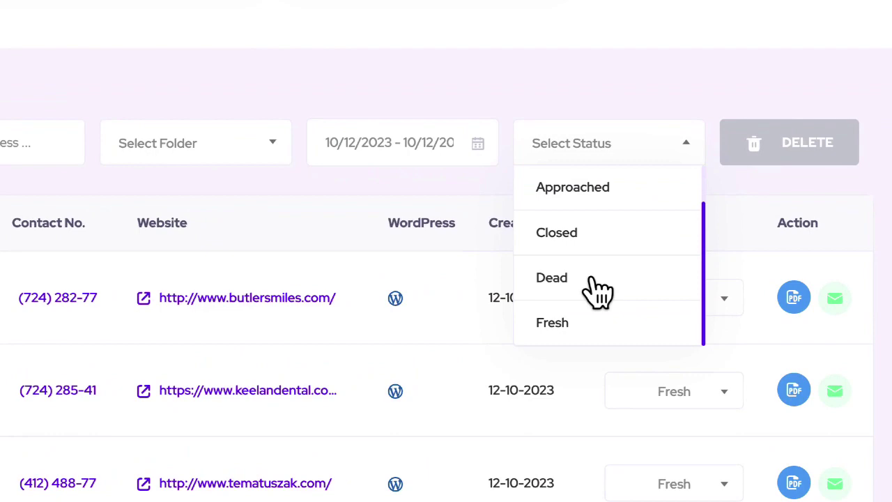
scroll(597, 265, up, 1)
click(738, 217)
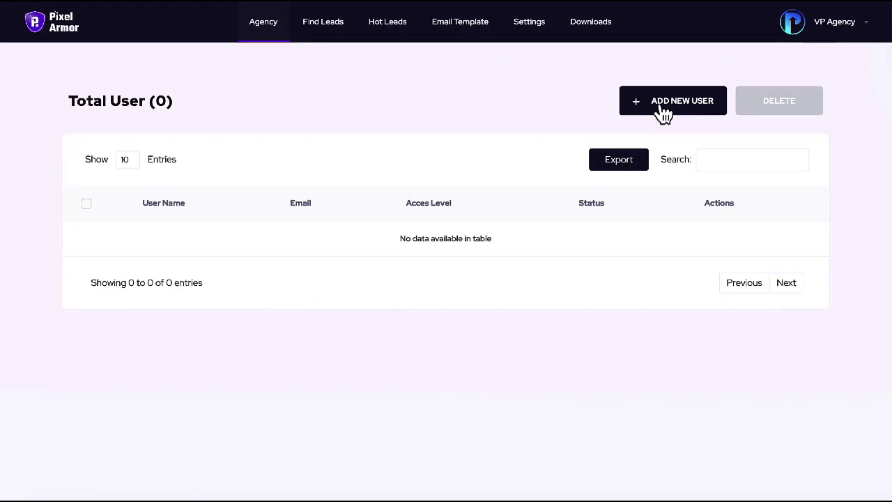
Step: Add a new user with the client's saved email, a generated password, User role, and emailed credentials
click(663, 110)
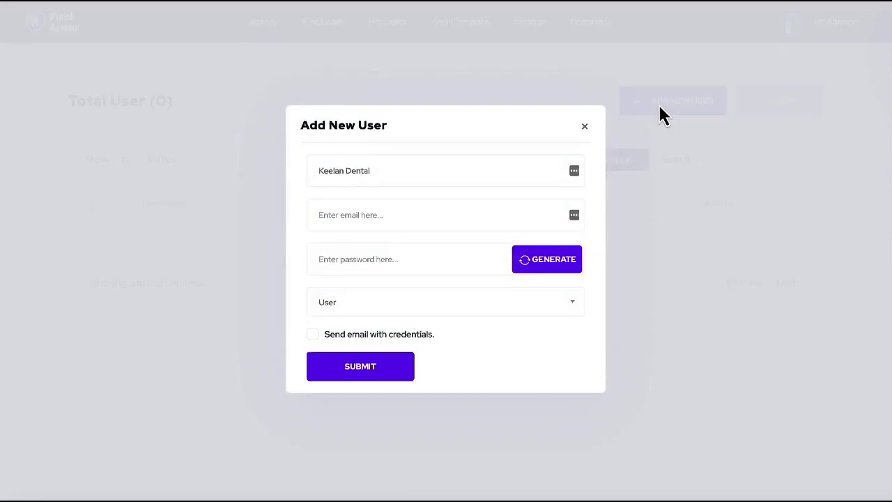
click(374, 210)
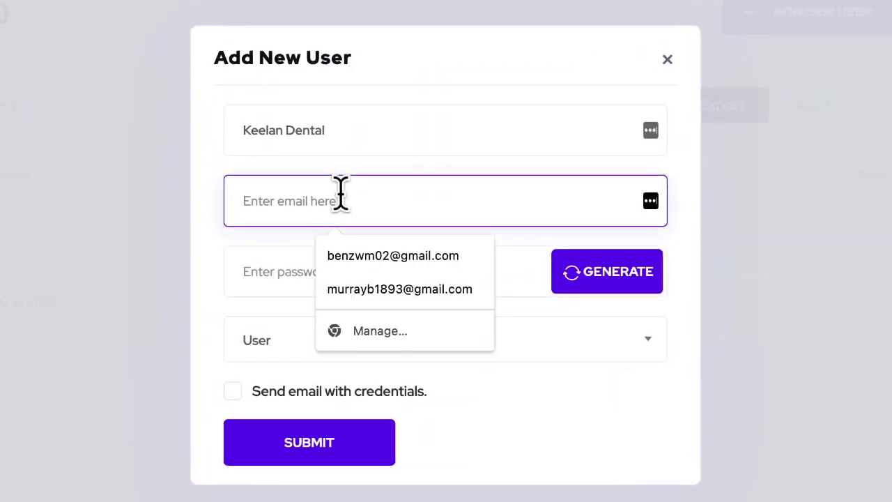
text(jen)
click(394, 256)
click(613, 285)
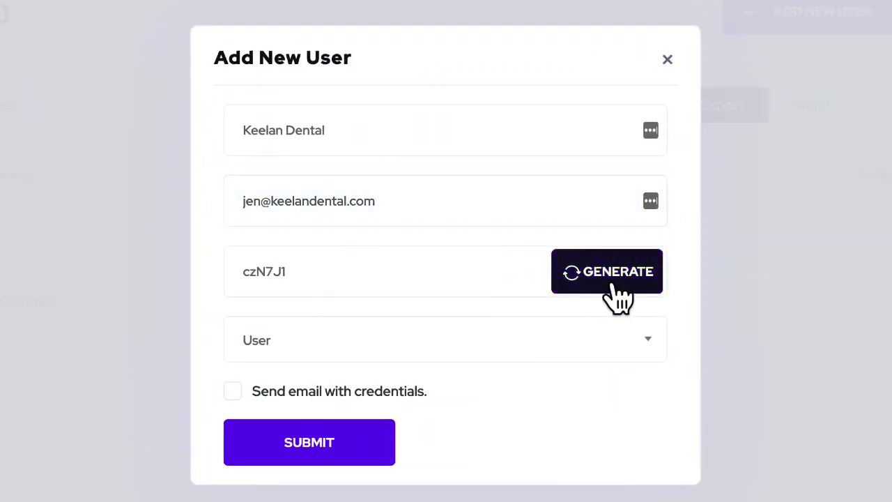
click(453, 335)
click(402, 345)
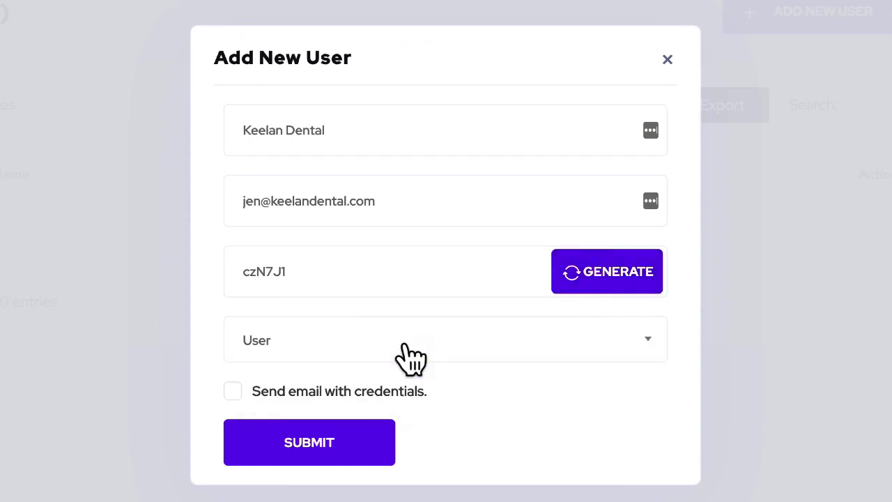
click(234, 392)
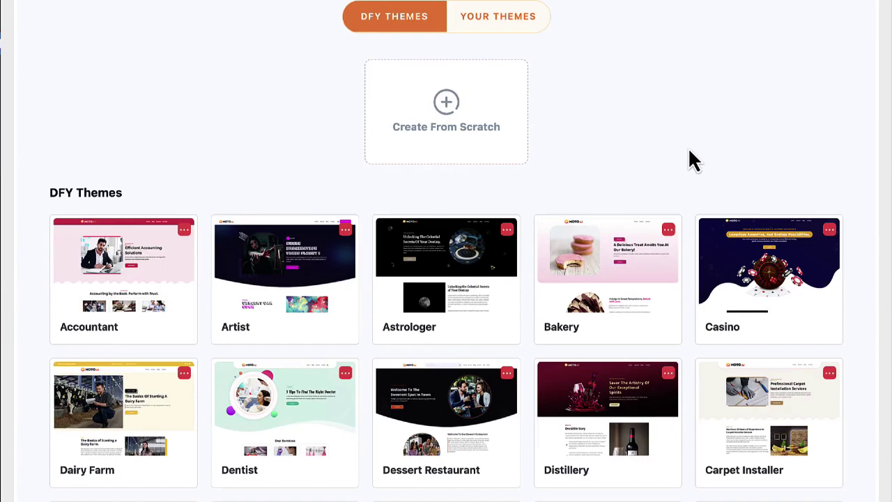
Step: Browse the DFY Themes gallery, then launch Create From Scratch to begin a new theme
scroll(685, 193, down, 2)
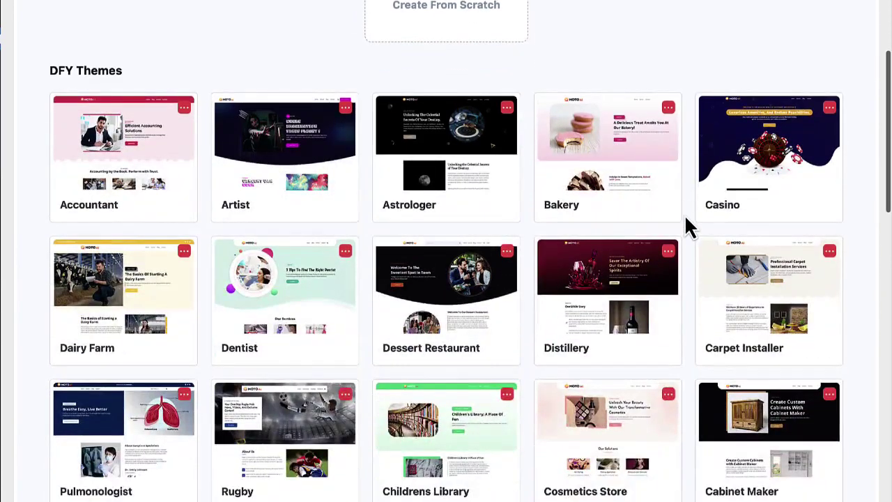
scroll(685, 223, down, 7)
scroll(684, 214, down, 5)
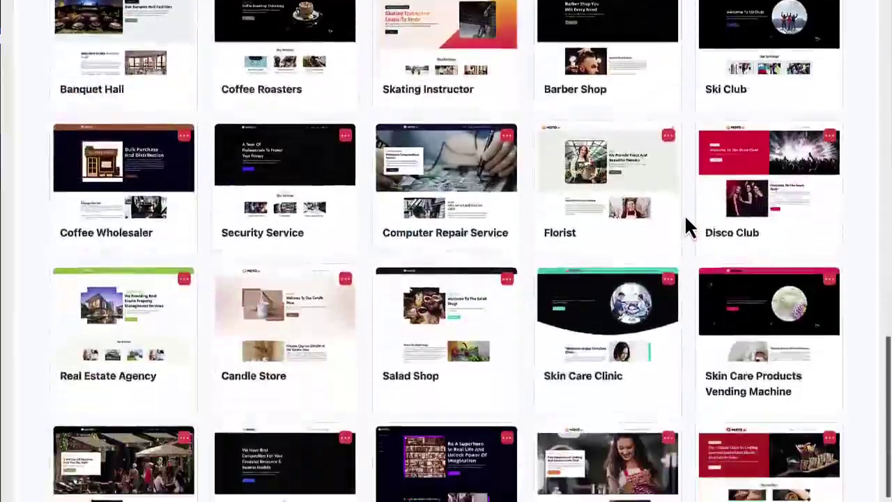
scroll(684, 213, up, 8)
scroll(684, 214, up, 5)
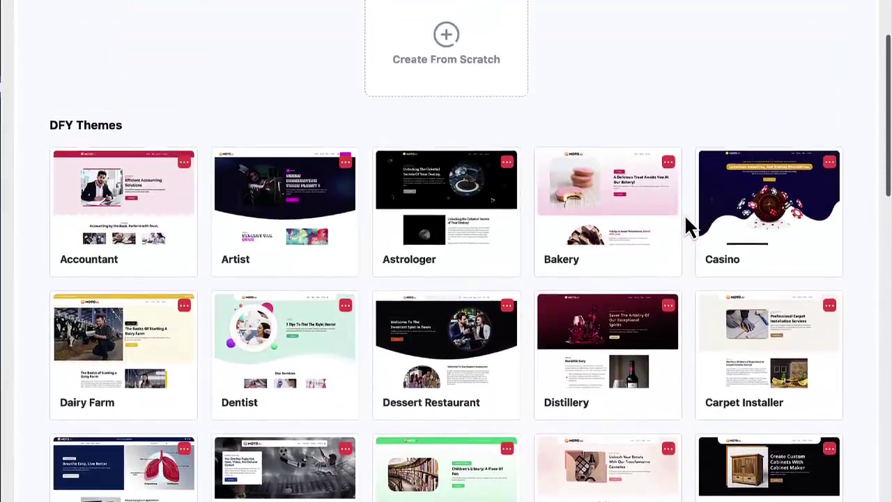
scroll(682, 198, up, 1)
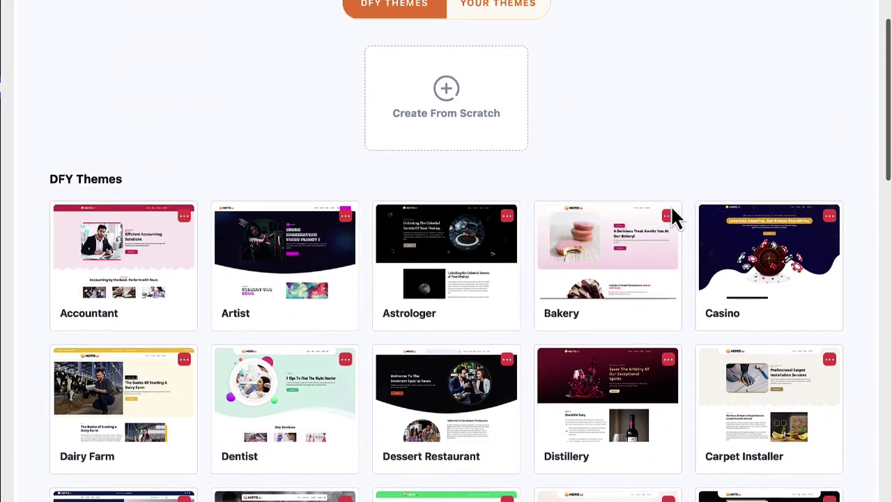
click(668, 215)
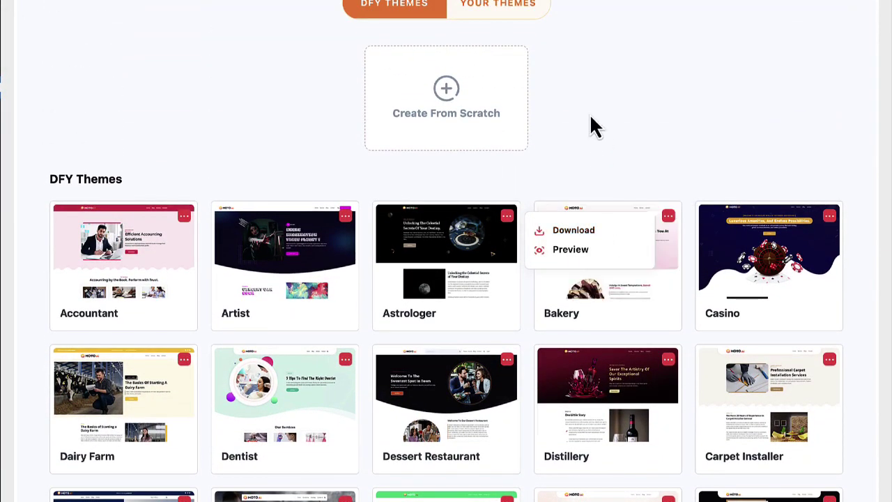
click(471, 122)
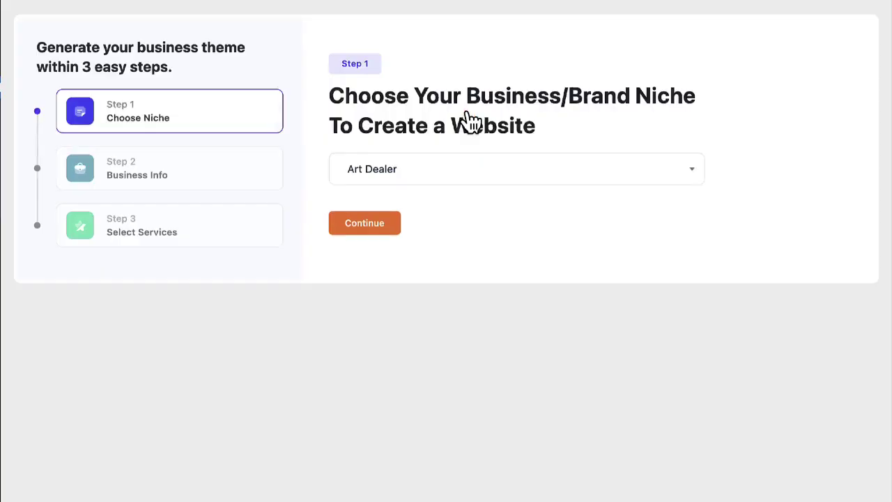
Step: Set the theme's business niche to Dentist and continue
click(452, 177)
text(Dentist)
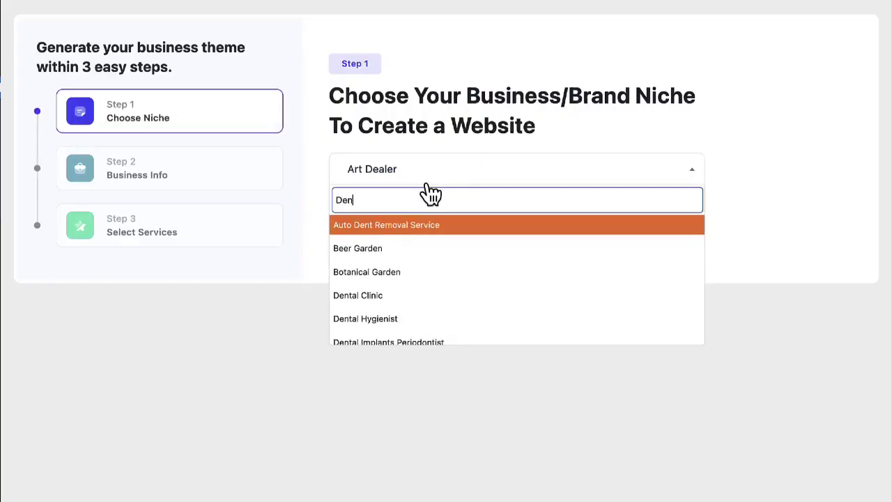
click(387, 229)
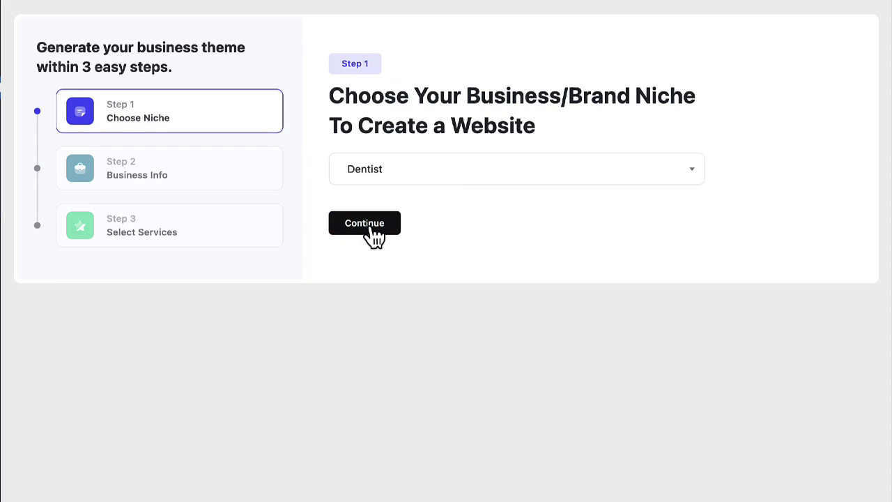
click(371, 234)
Step: Enter Keelan Dental as the business name, fill in the contact e-mail, and submit
click(471, 132)
text(Keelan Dental)
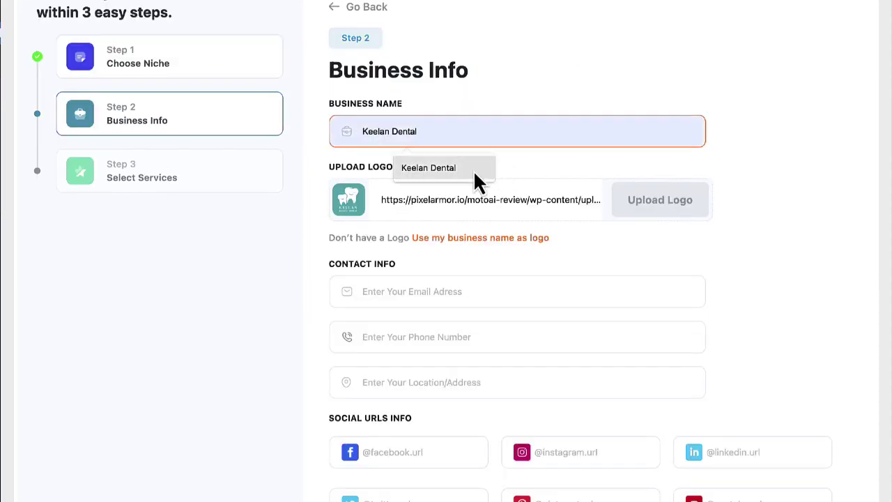
click(473, 169)
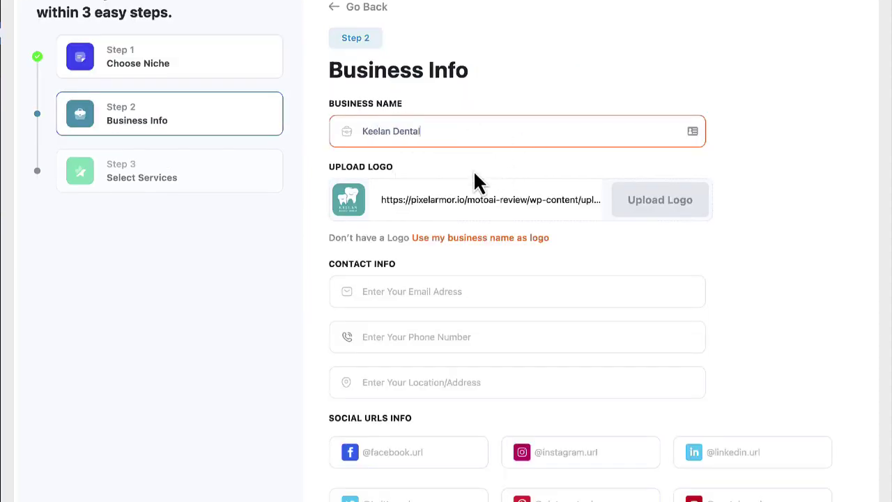
click(390, 289)
scroll(535, 328, down, 3)
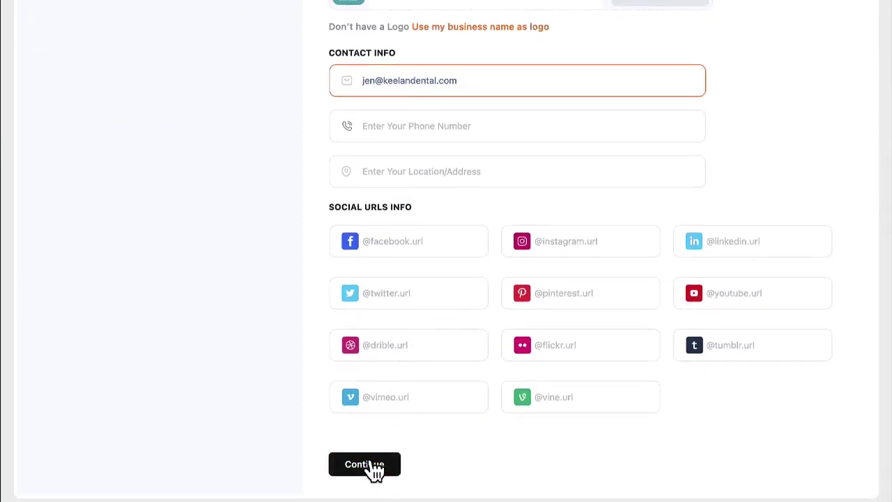
click(374, 471)
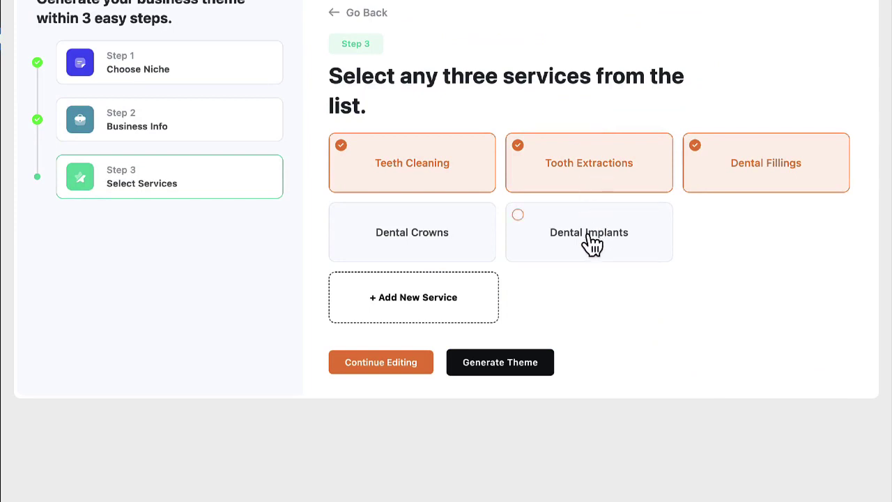
Step: Keep the three dental services, review the Header and About Us designs, and generate the Dentist theme
click(388, 365)
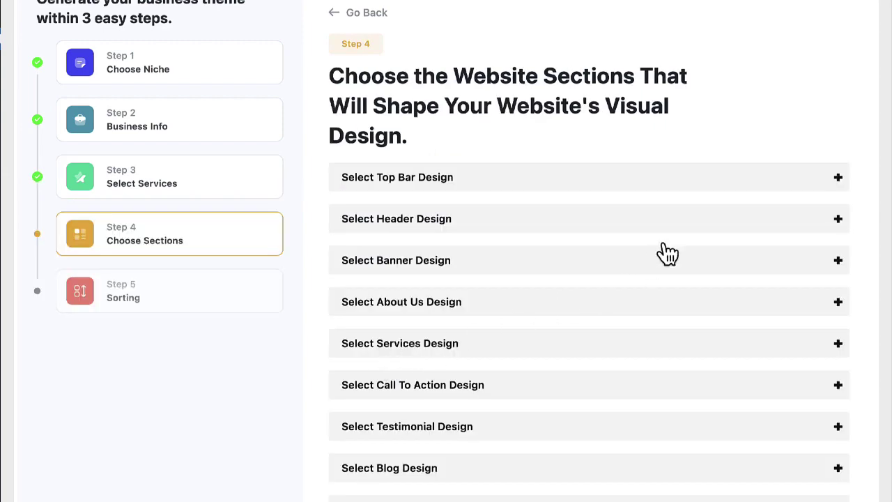
click(705, 225)
scroll(663, 285, down, 2)
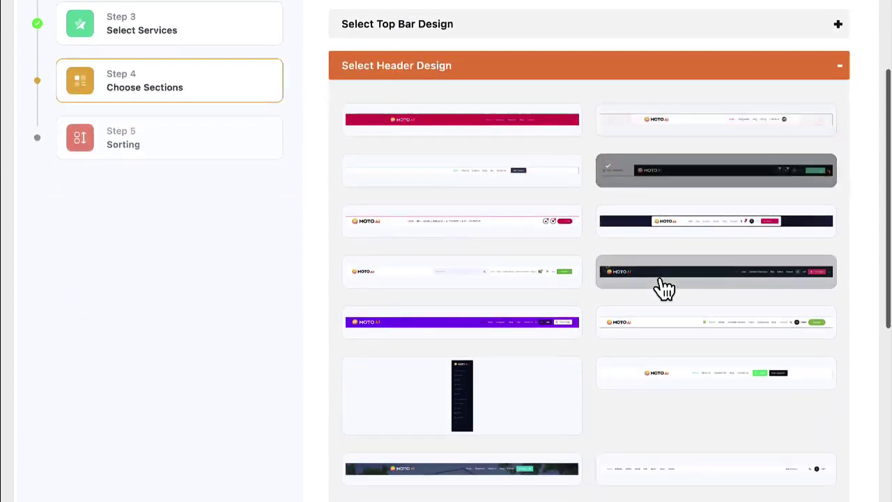
scroll(512, 288, down, 1)
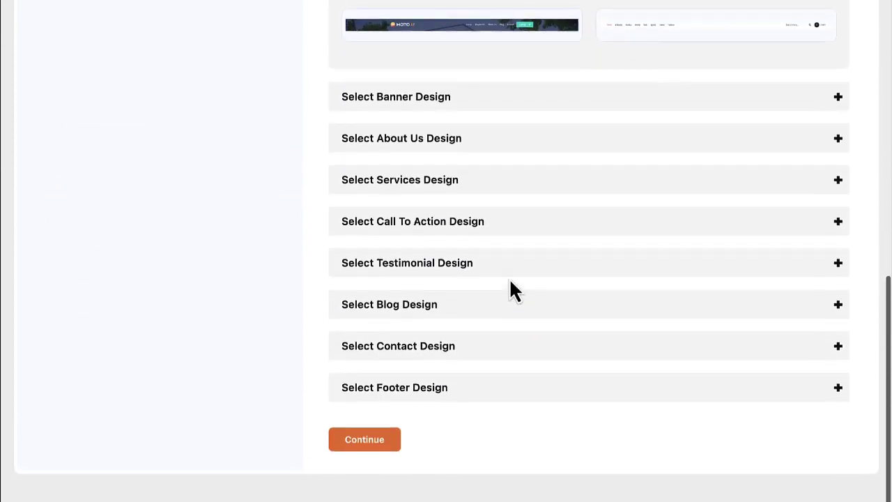
click(522, 149)
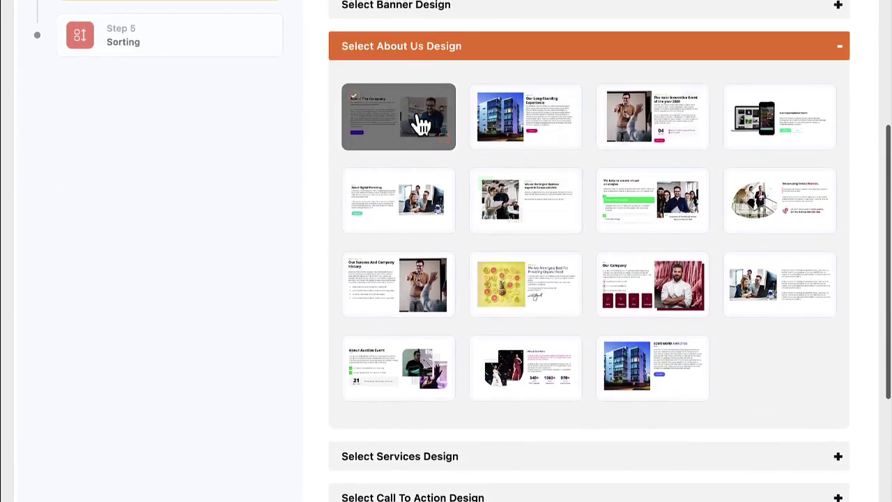
scroll(641, 213, down, 4)
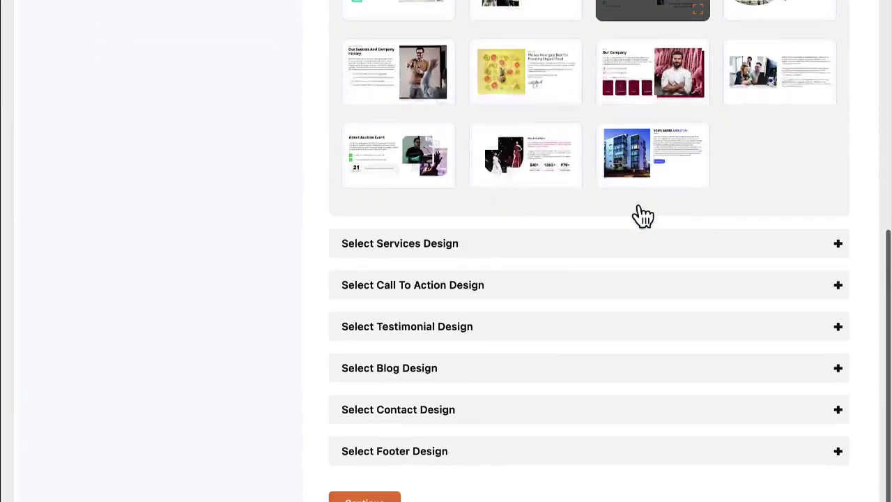
click(382, 454)
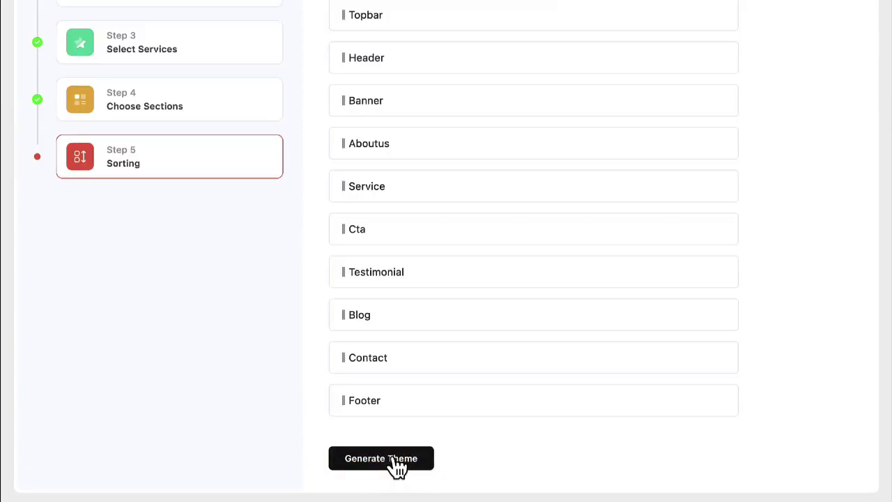
click(397, 459)
click(599, 110)
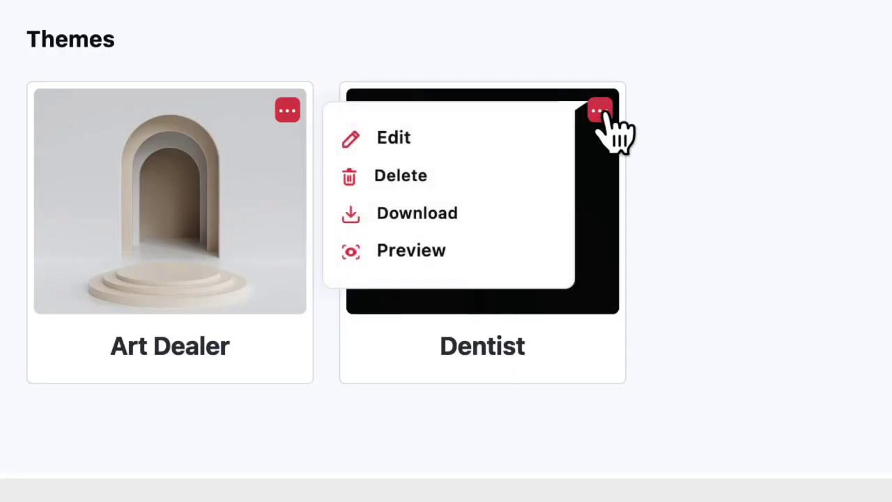
Step: Preview the generated Keelan dental website and scroll through its sections
click(412, 252)
scroll(446, 251, down, 4)
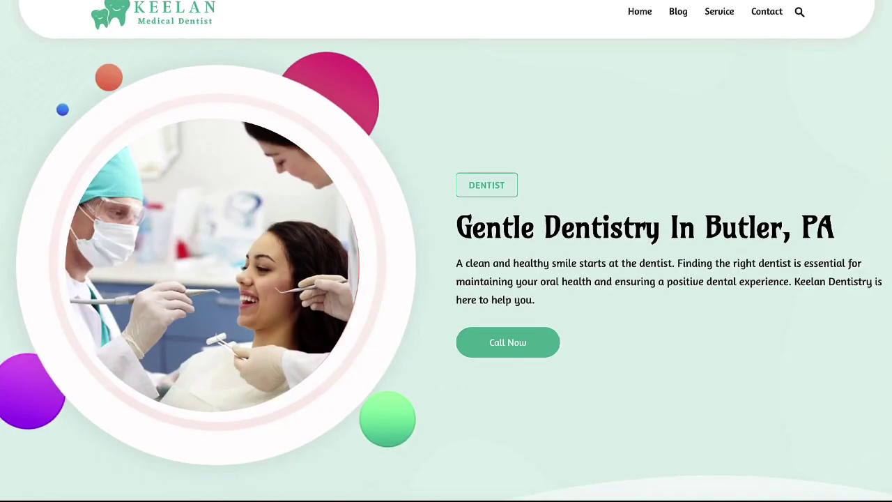
scroll(446, 251, down, 15)
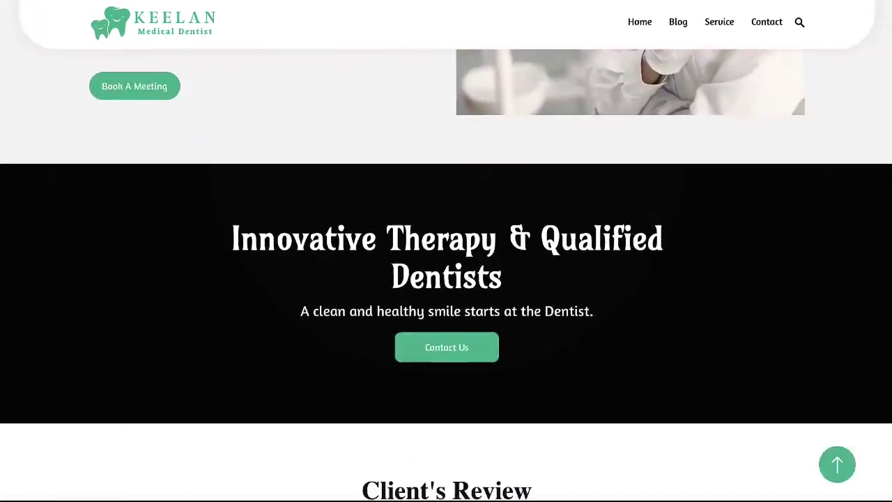
scroll(445, 251, down, 10)
scroll(446, 251, up, 12)
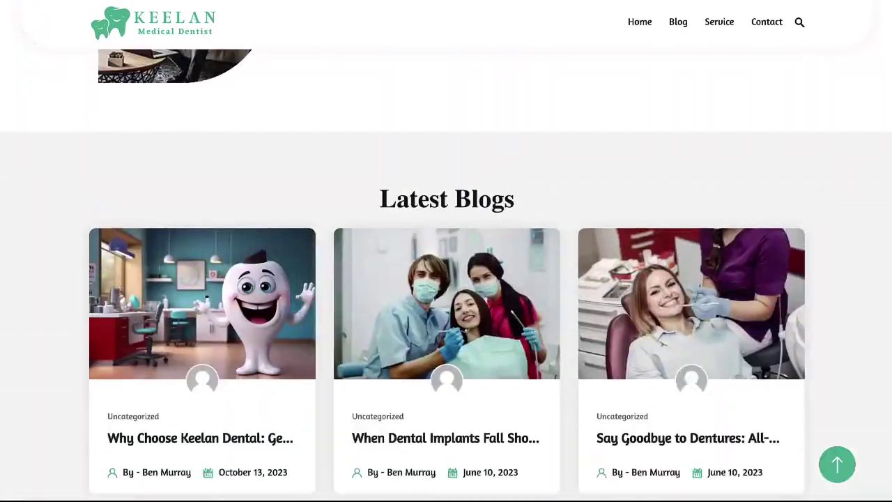
scroll(446, 251, up, 12)
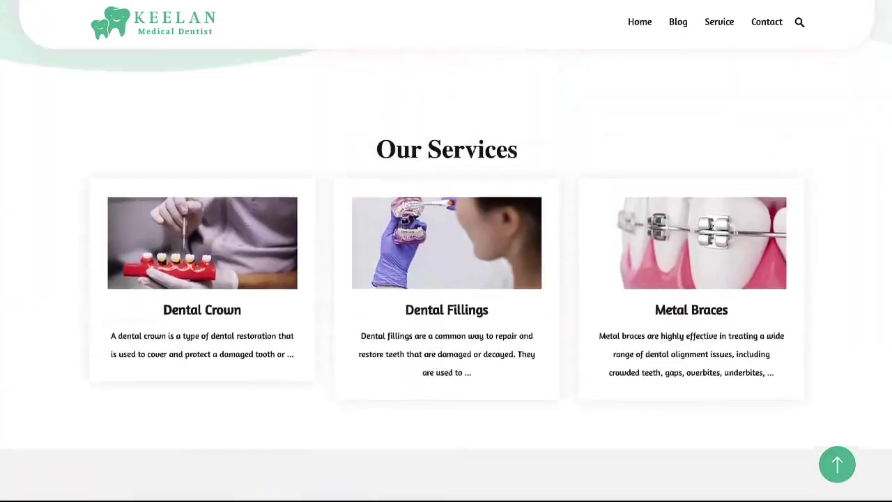
scroll(446, 251, up, 3)
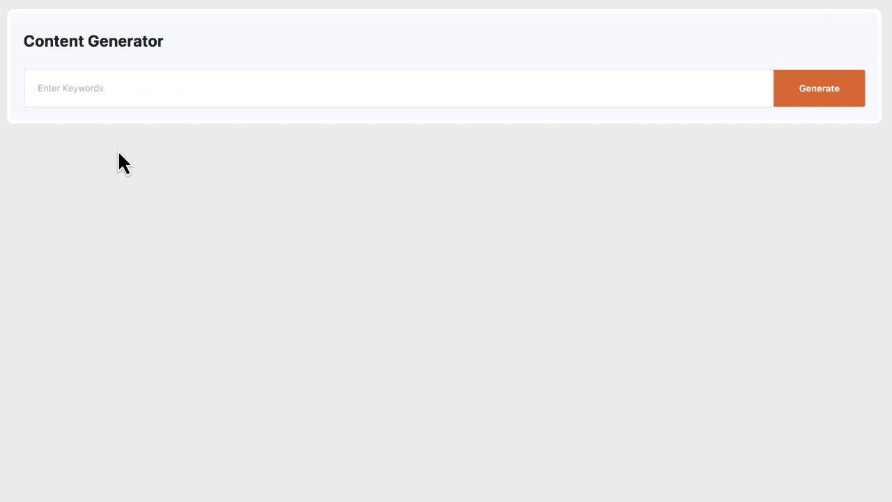
Step: Generate an article from the keywords 'Why you should choose Keelan Dental, an experienced dentist in Butler, PA'
click(53, 88)
text(Why you should choose Keelan Dental, an experienced dentist in Butler, PA)
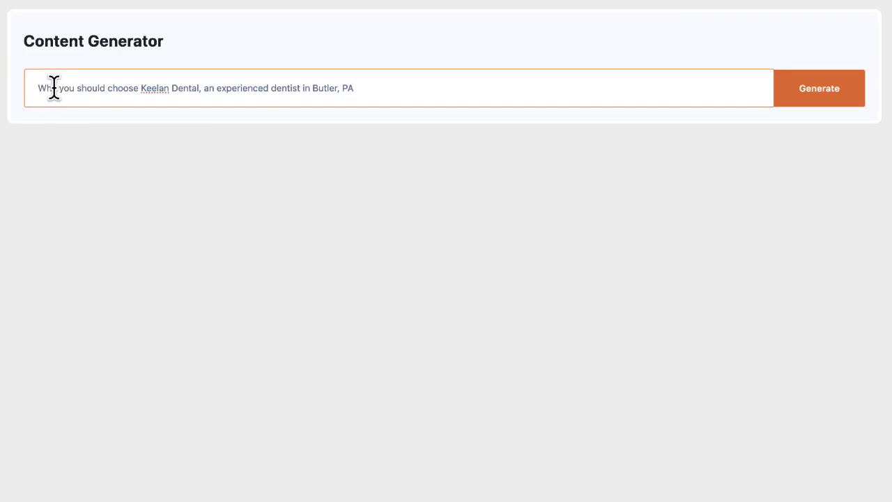
click(812, 102)
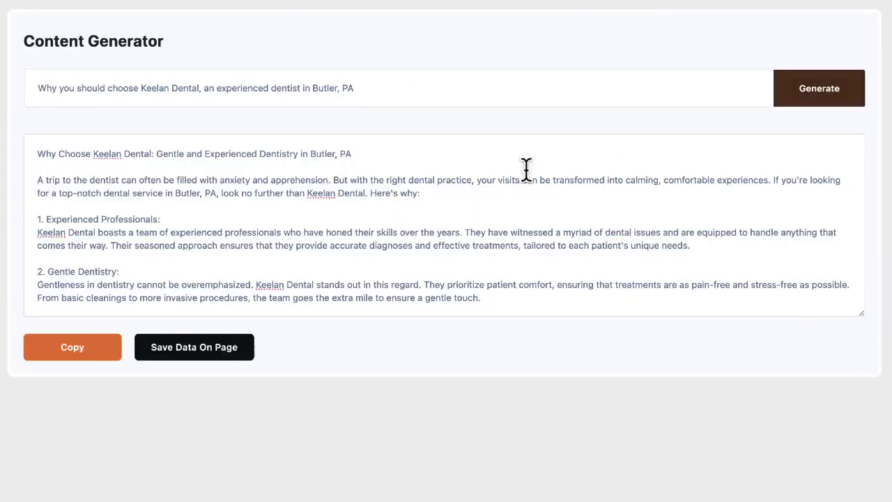
scroll(340, 272, down, 5)
scroll(341, 272, down, 5)
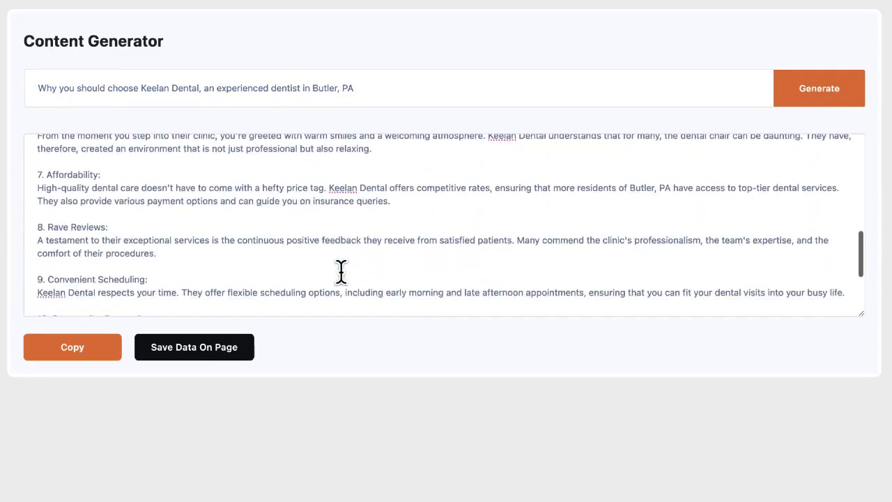
scroll(341, 272, up, 5)
scroll(340, 272, up, 3)
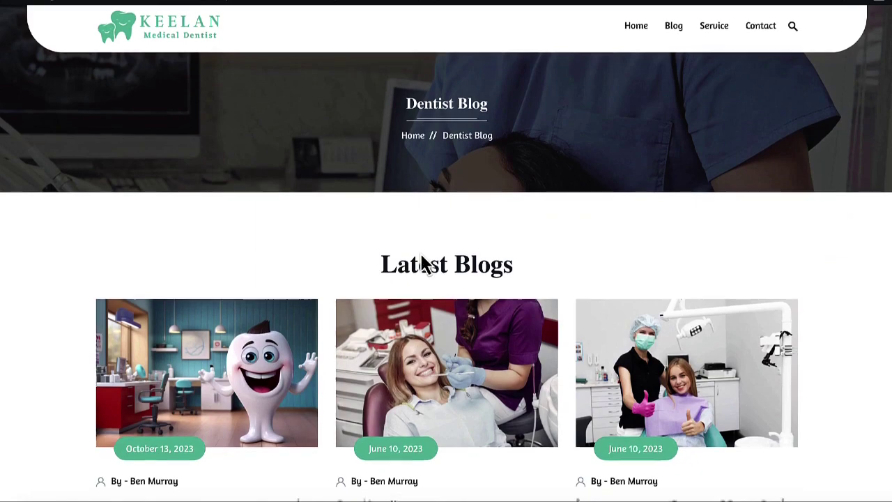
Step: Open the Why Choose Keelan Dental post from Latest Blogs and read through it
scroll(229, 334, down, 1)
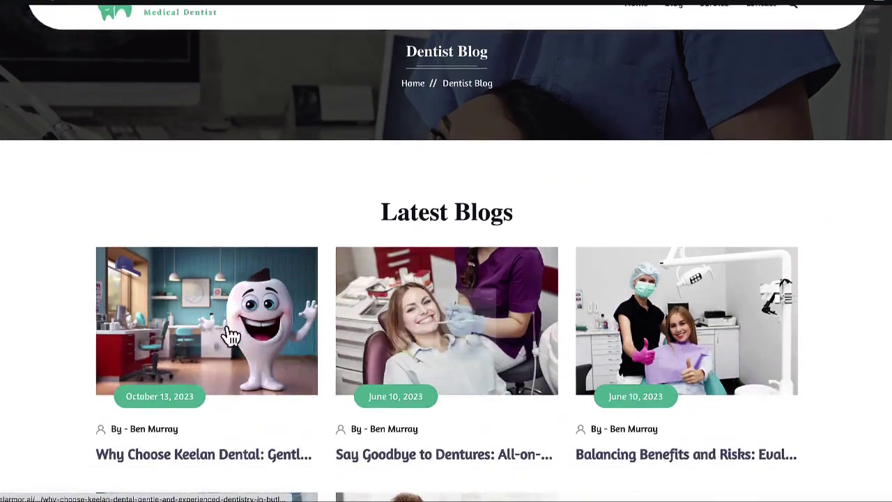
click(211, 344)
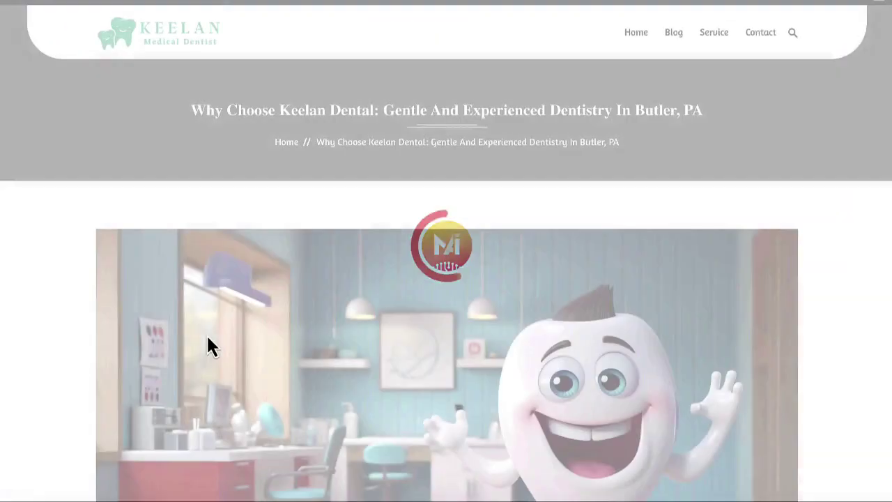
scroll(74, 379, down, 5)
scroll(74, 378, down, 9)
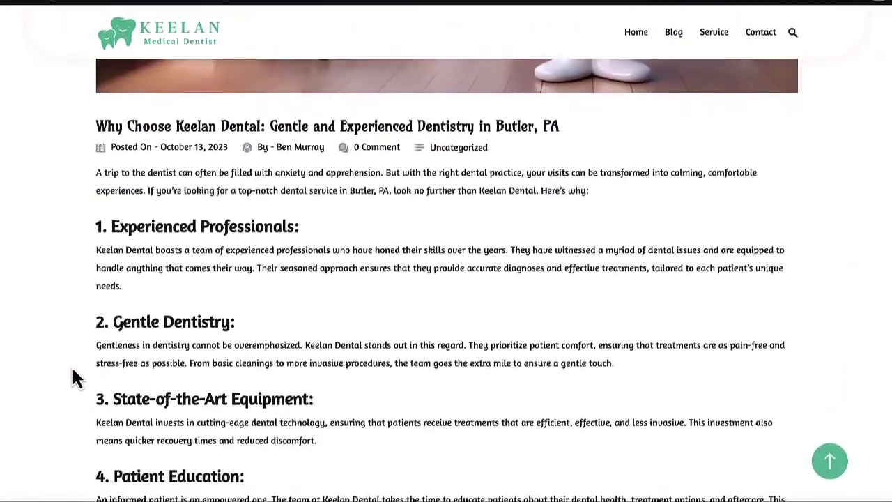
scroll(74, 378, down, 1)
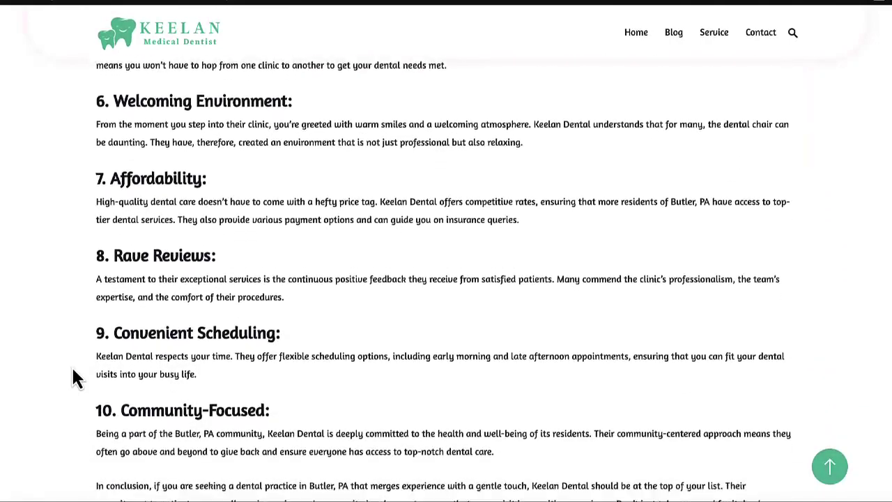
scroll(74, 378, up, 10)
scroll(74, 376, up, 2)
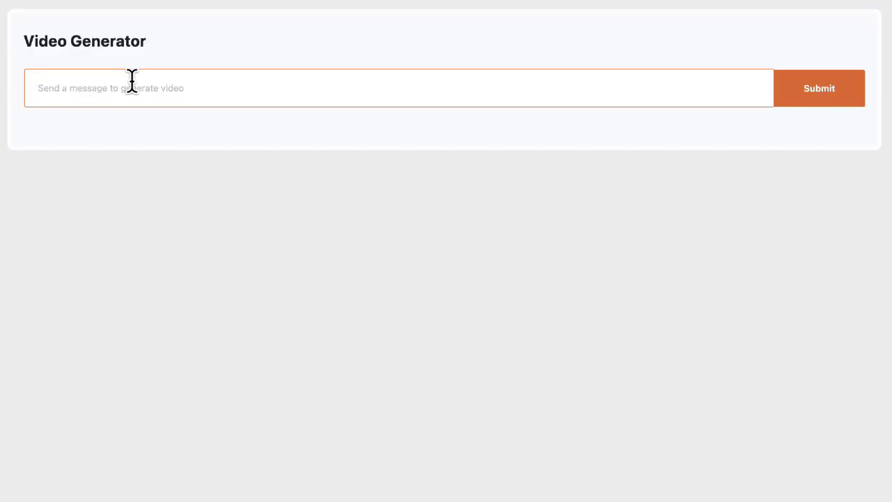
Step: Search AI videos for the keyword 'dentist' and scroll through the results
text(dent)
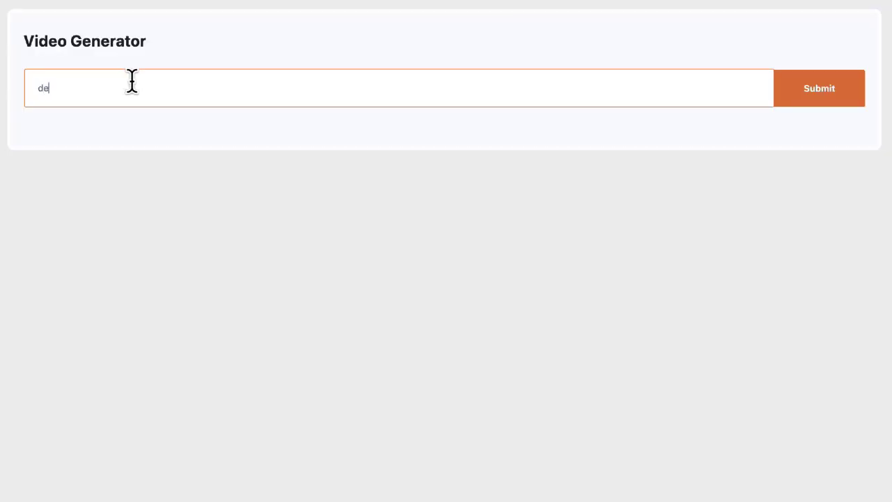
text(ist)
click(786, 93)
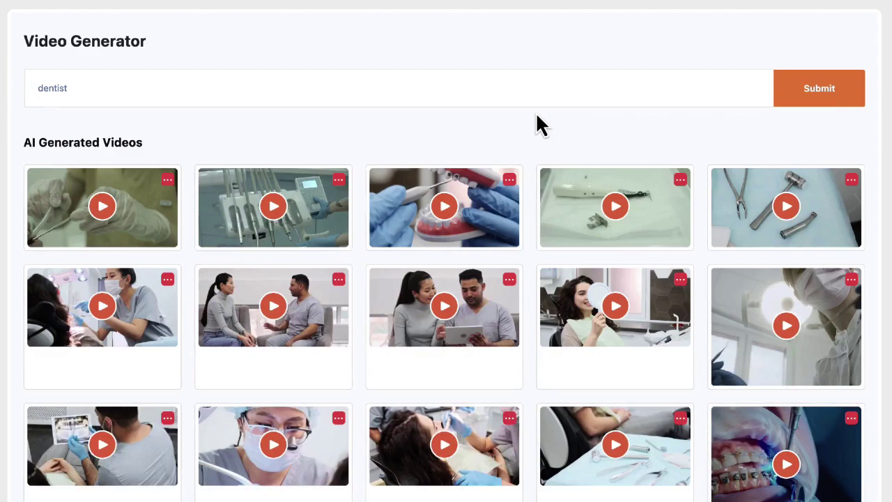
scroll(310, 275, down, 10)
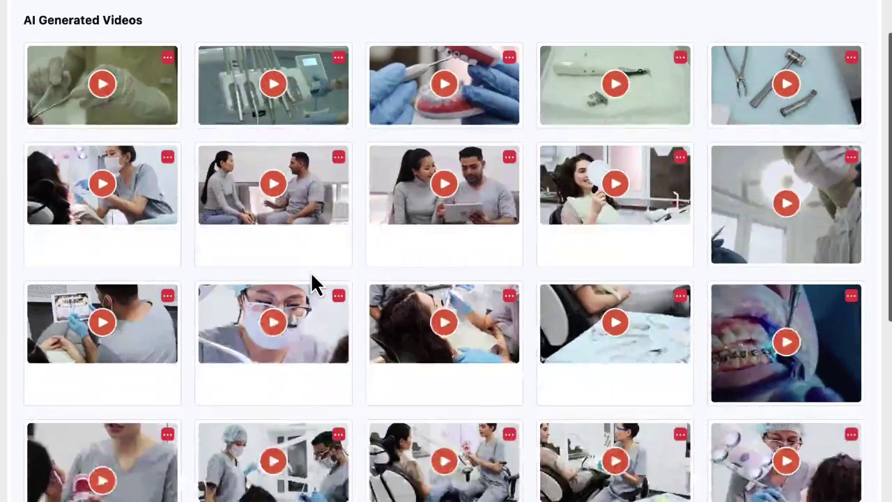
scroll(311, 275, up, 10)
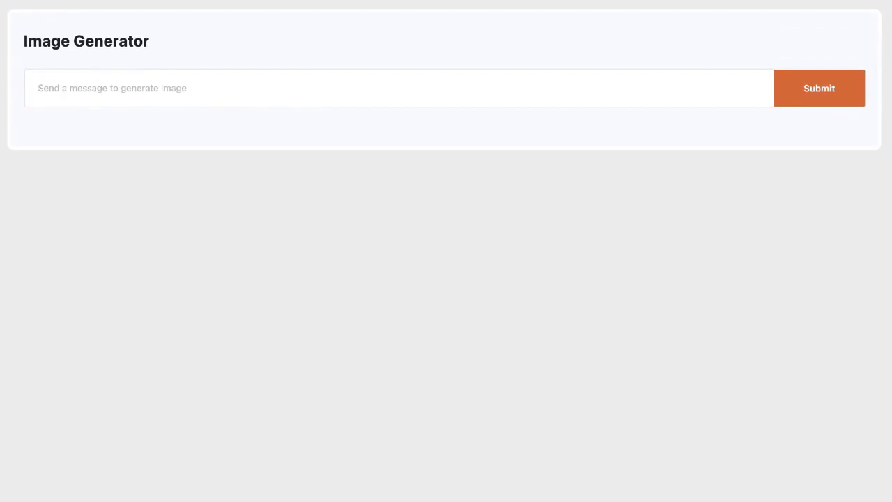
Step: Generate images from the prompt 'dentist' and begin entering SEO keywords
click(87, 88)
text(denti)
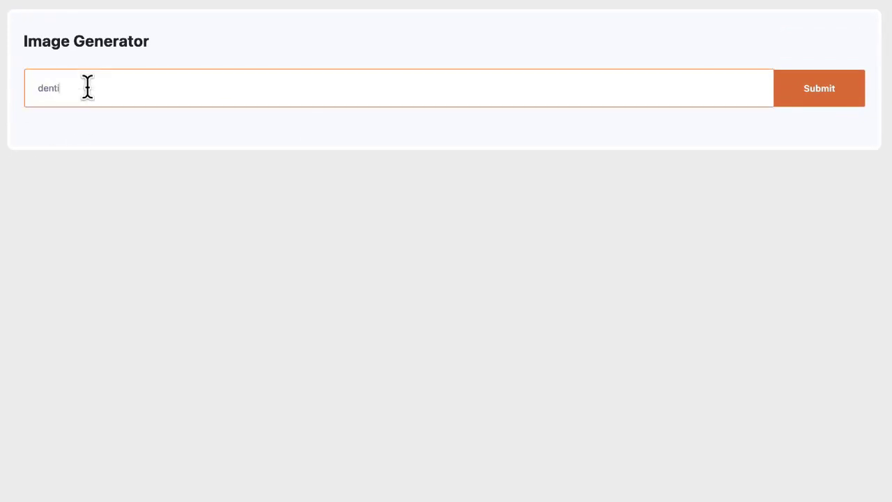
text(st)
click(836, 103)
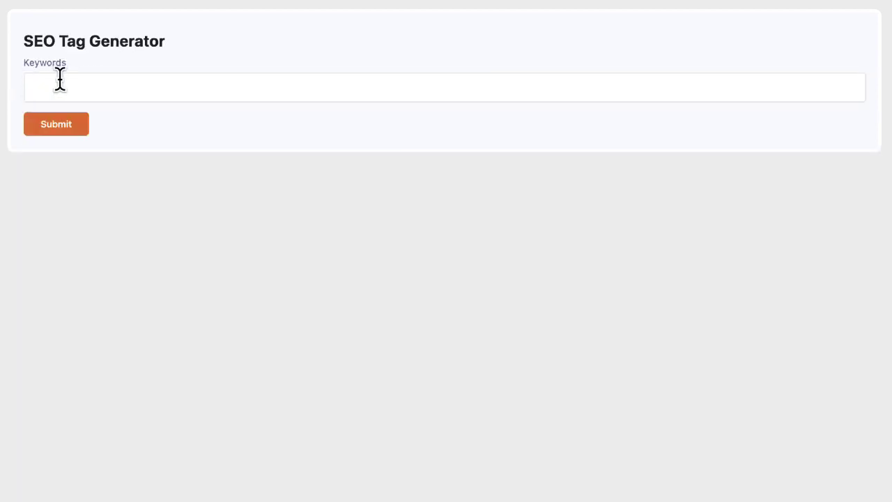
click(60, 80)
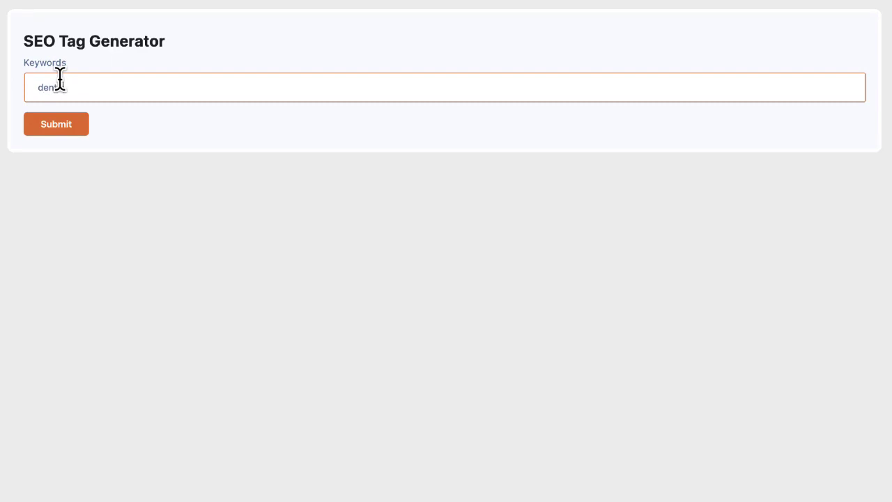
Step: Generate SEO tags for 'dentist' and copy the full generated tag list
text(t)
click(72, 125)
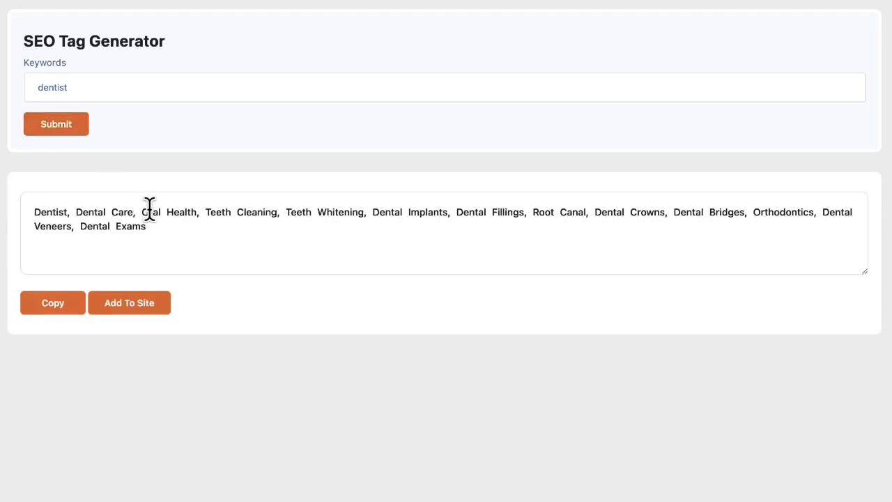
drag(150, 226, 27, 210)
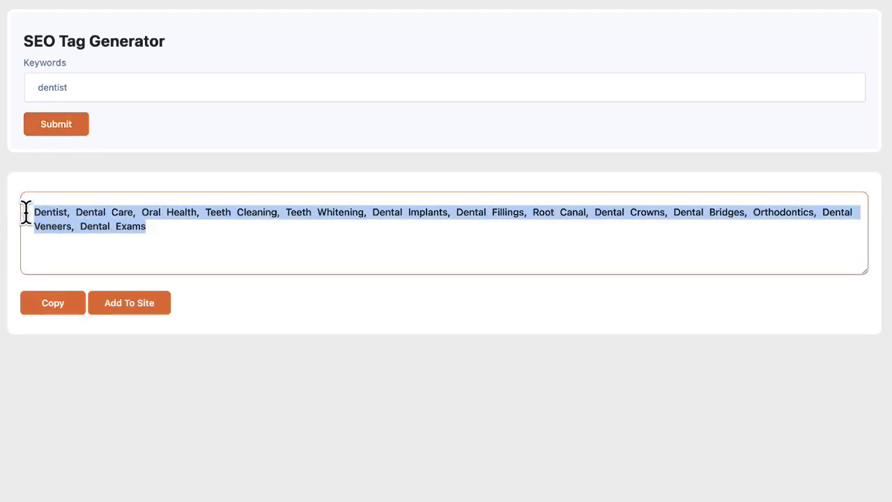
click(54, 311)
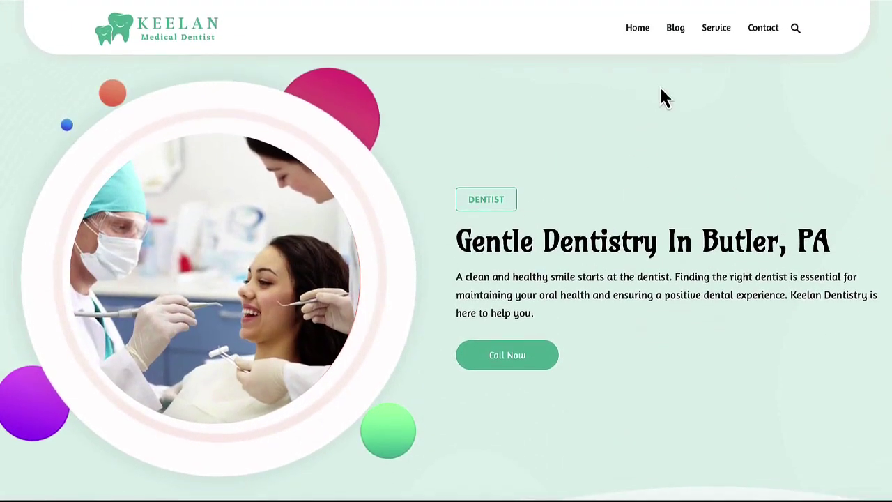
Step: Open the dentist site's Blog page and view the first post about choosing Keelan Dental
click(675, 28)
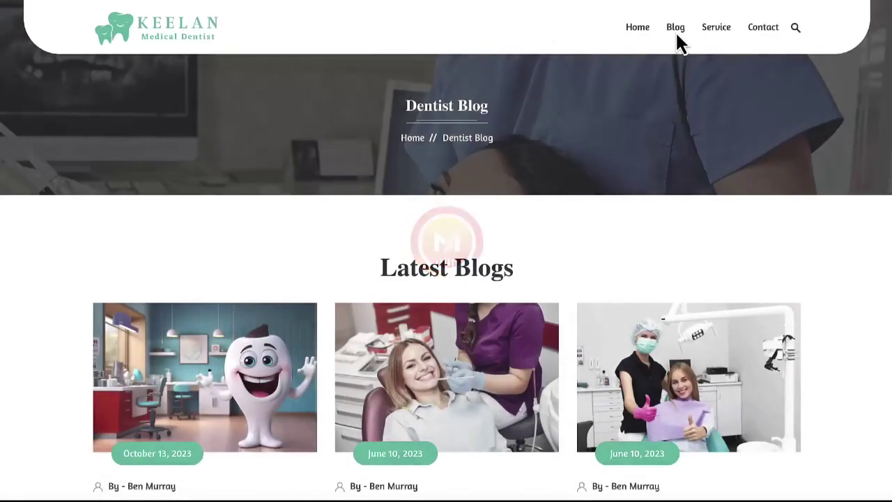
scroll(509, 199, down, 1)
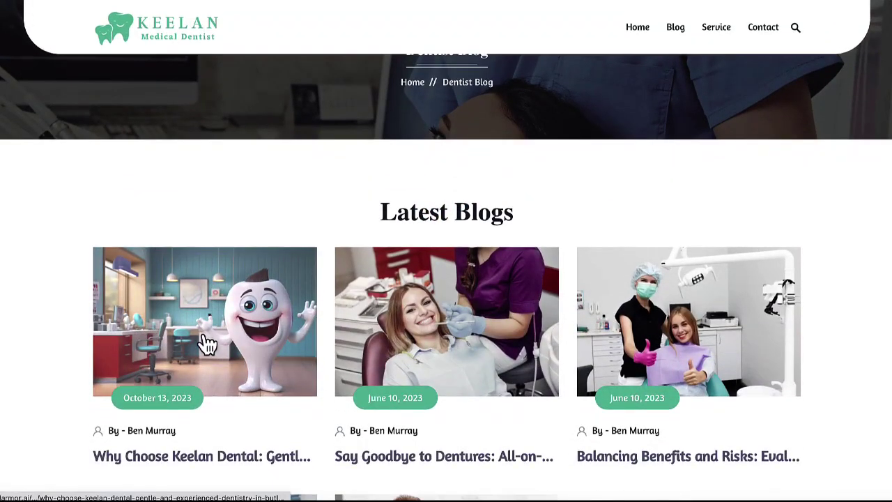
click(207, 343)
scroll(207, 343, down, 1)
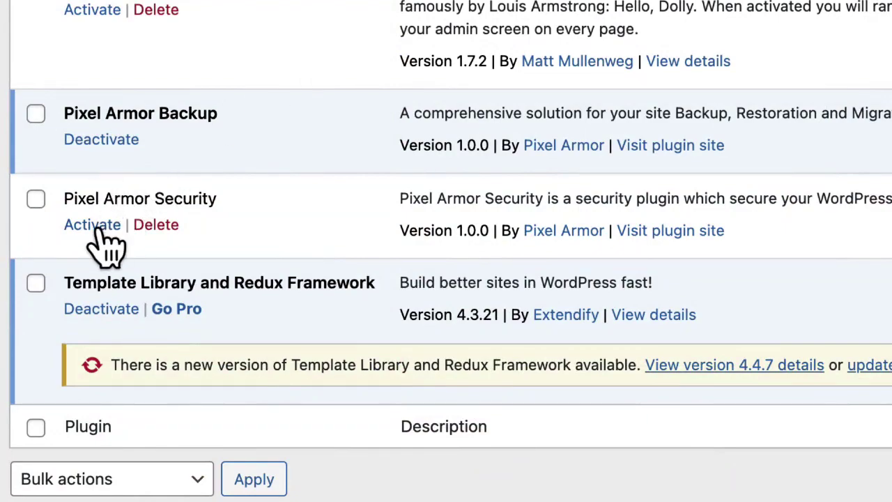
Step: Activate the Pixel Armor Security plugin and open its WP Security settings
click(98, 230)
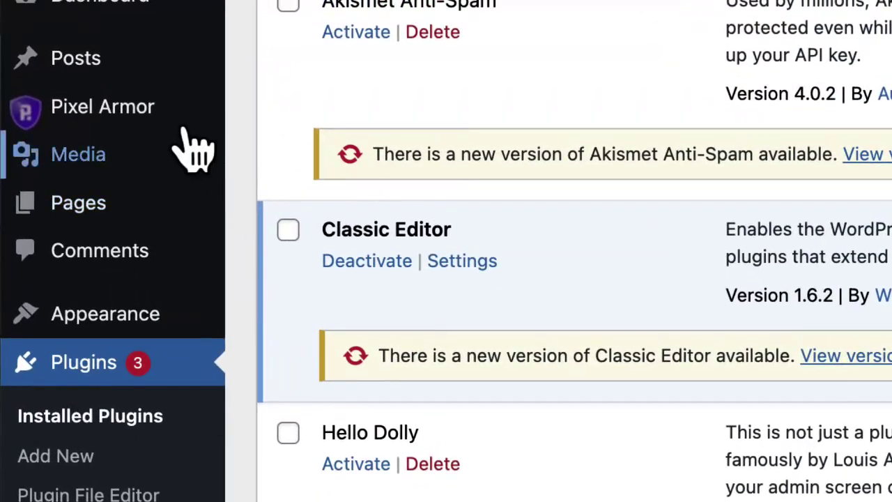
mouse_move(171, 120)
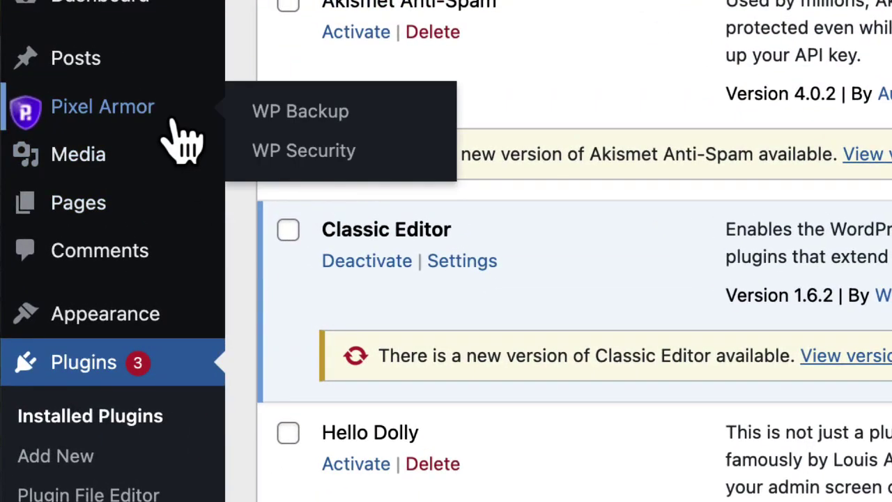
click(262, 154)
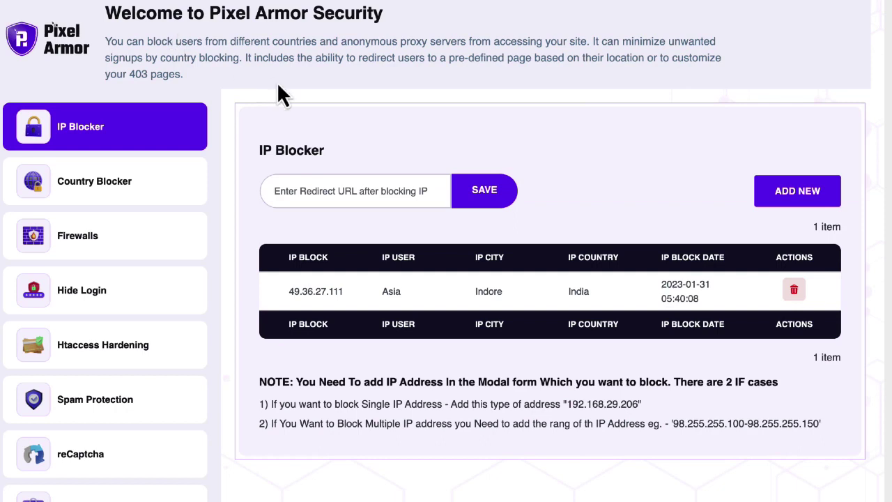
Step: Open the Firewall settings page and scroll through its options
scroll(283, 98, down, 1)
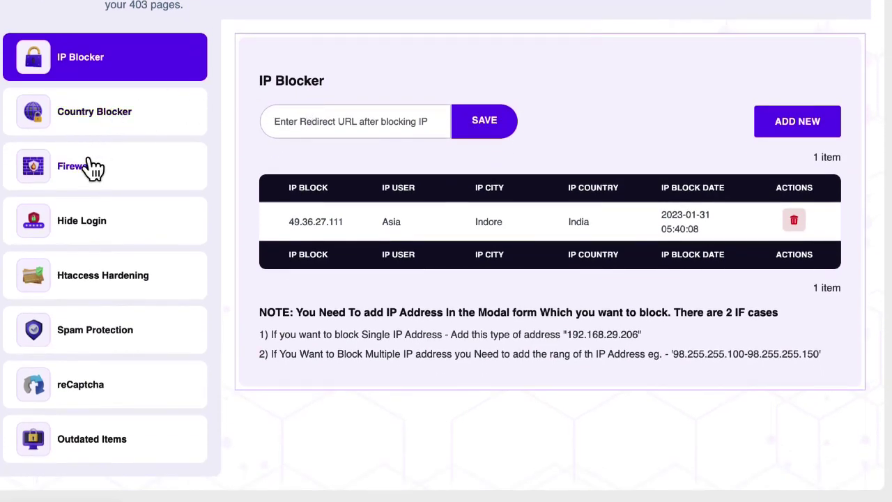
click(89, 166)
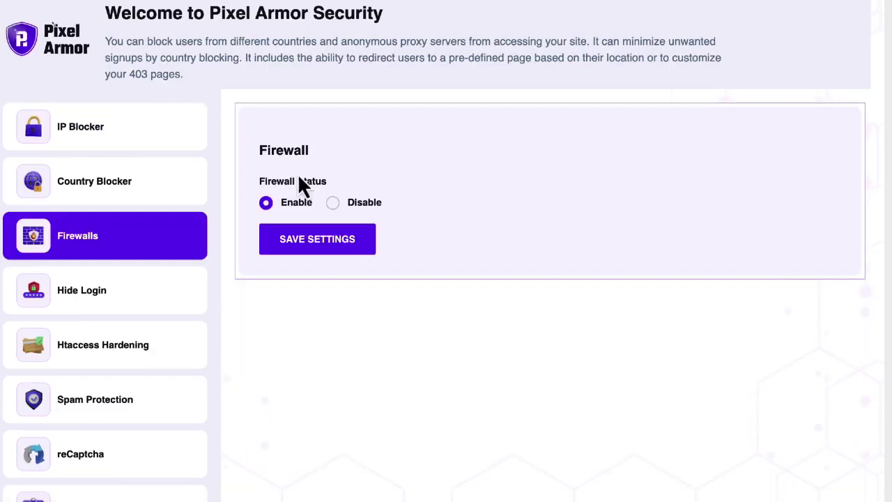
scroll(324, 205, down, 1)
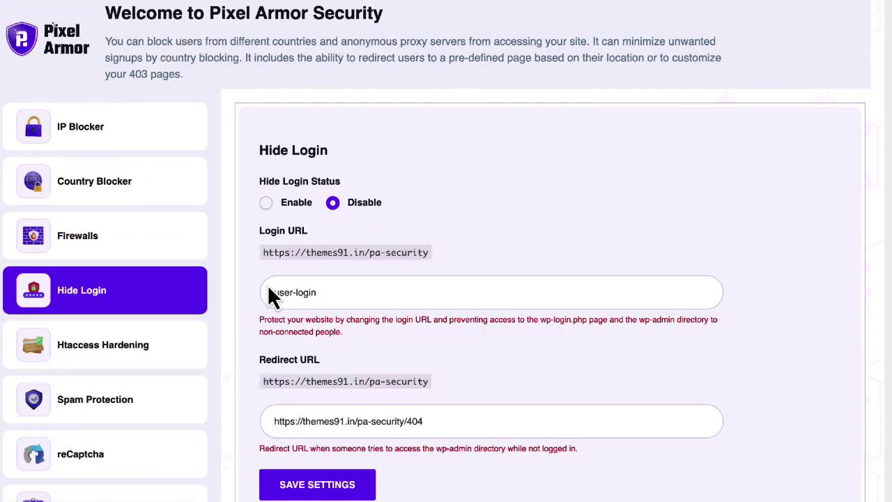
scroll(270, 296, down, 2)
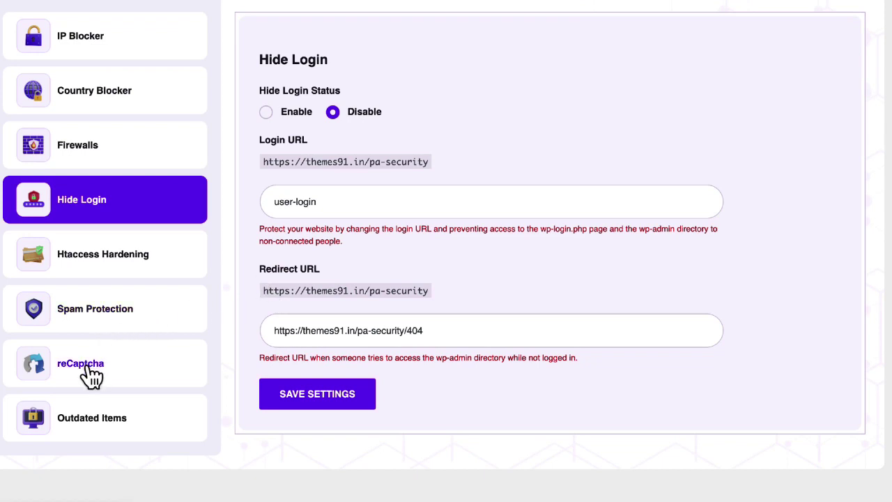
Step: Review the Htaccess Hardening code blocks top to bottom, then go to Spam Protection
click(91, 256)
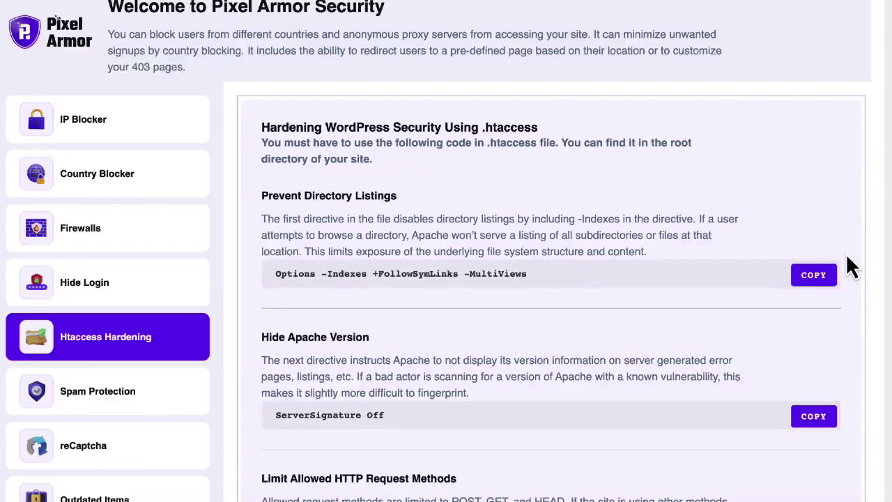
scroll(847, 256, down, 4)
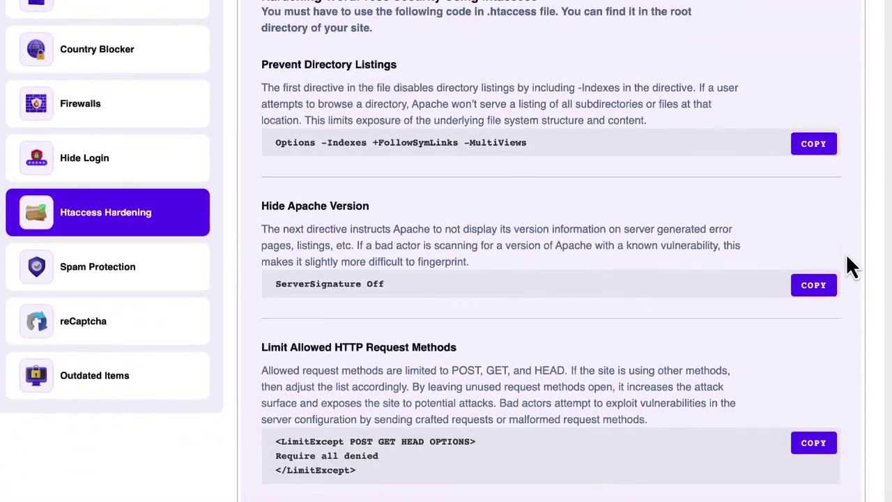
scroll(847, 257, down, 20)
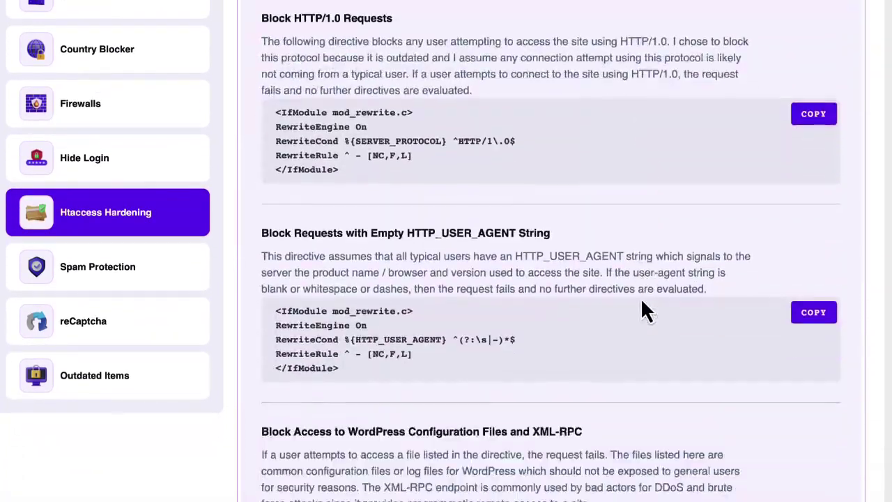
scroll(642, 302, down, 20)
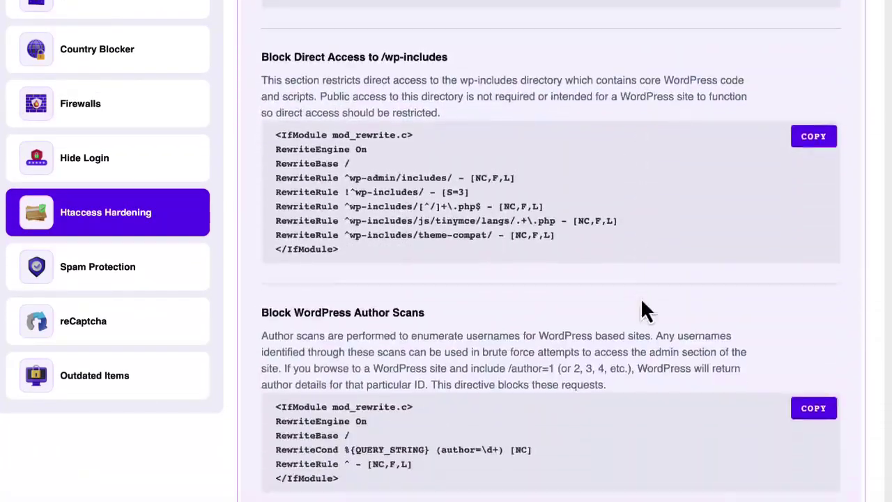
scroll(641, 303, down, 15)
scroll(642, 303, up, 17)
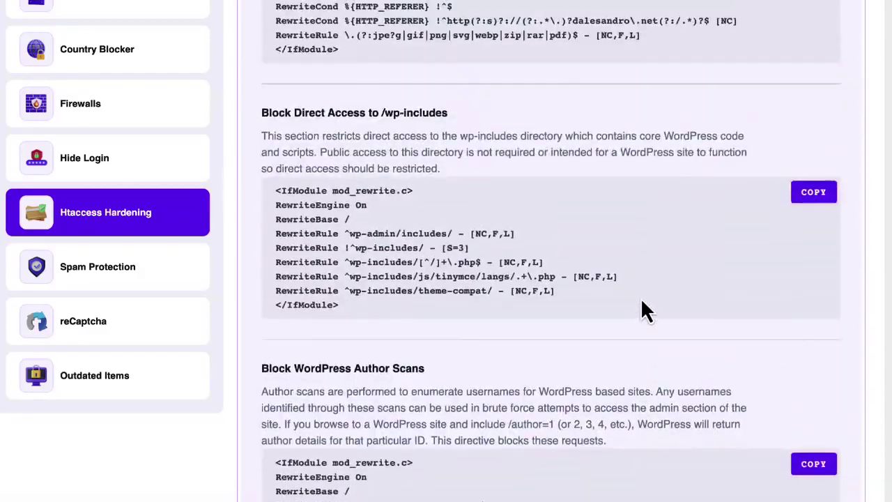
scroll(641, 301, up, 20)
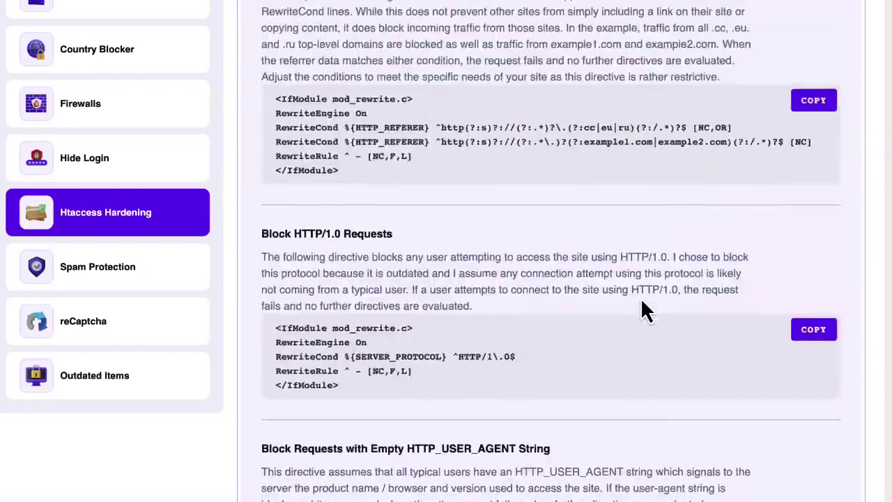
scroll(641, 298, up, 15)
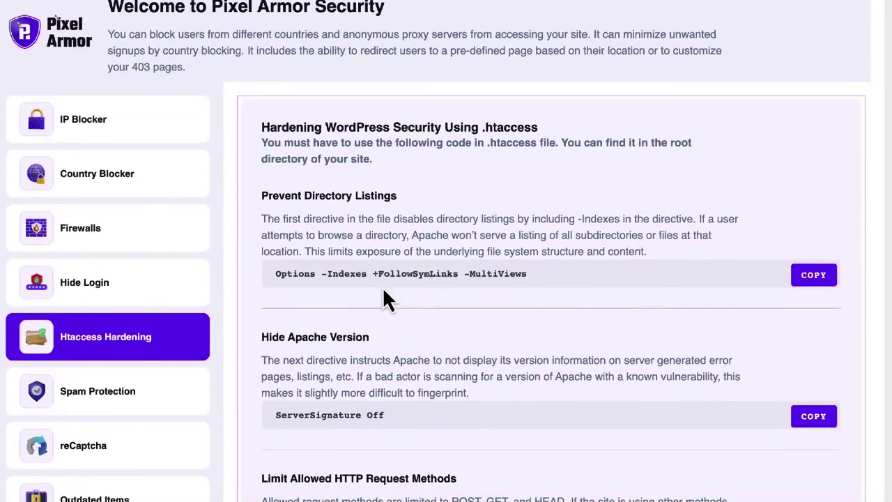
scroll(213, 330, down, 2)
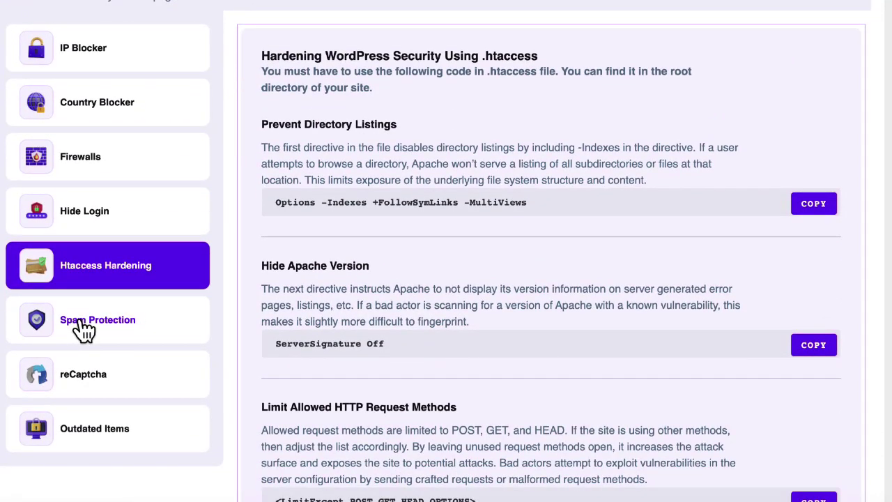
click(82, 323)
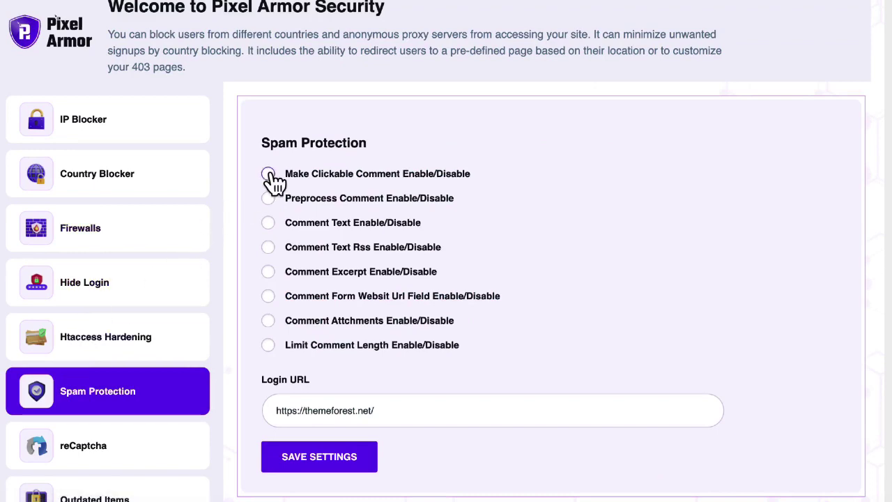
Step: Enable Make Clickable Comment and Preprocess Comment, leaving the other comment toggles off
click(269, 173)
click(269, 198)
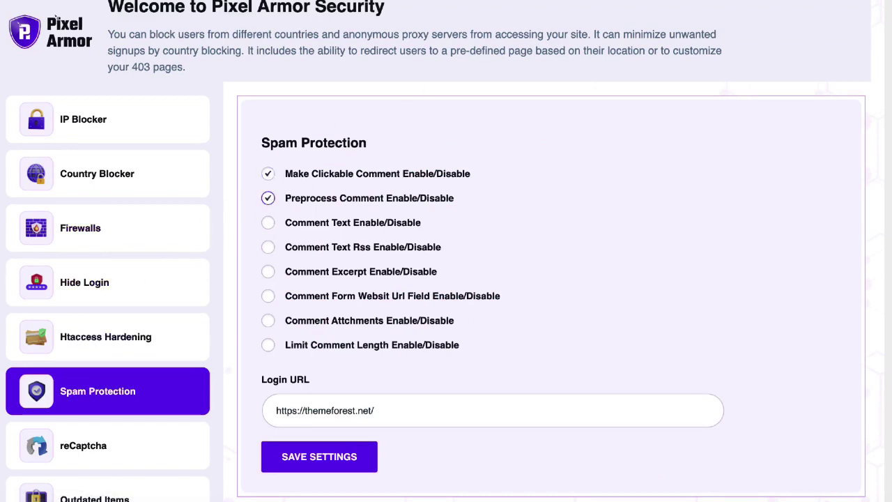